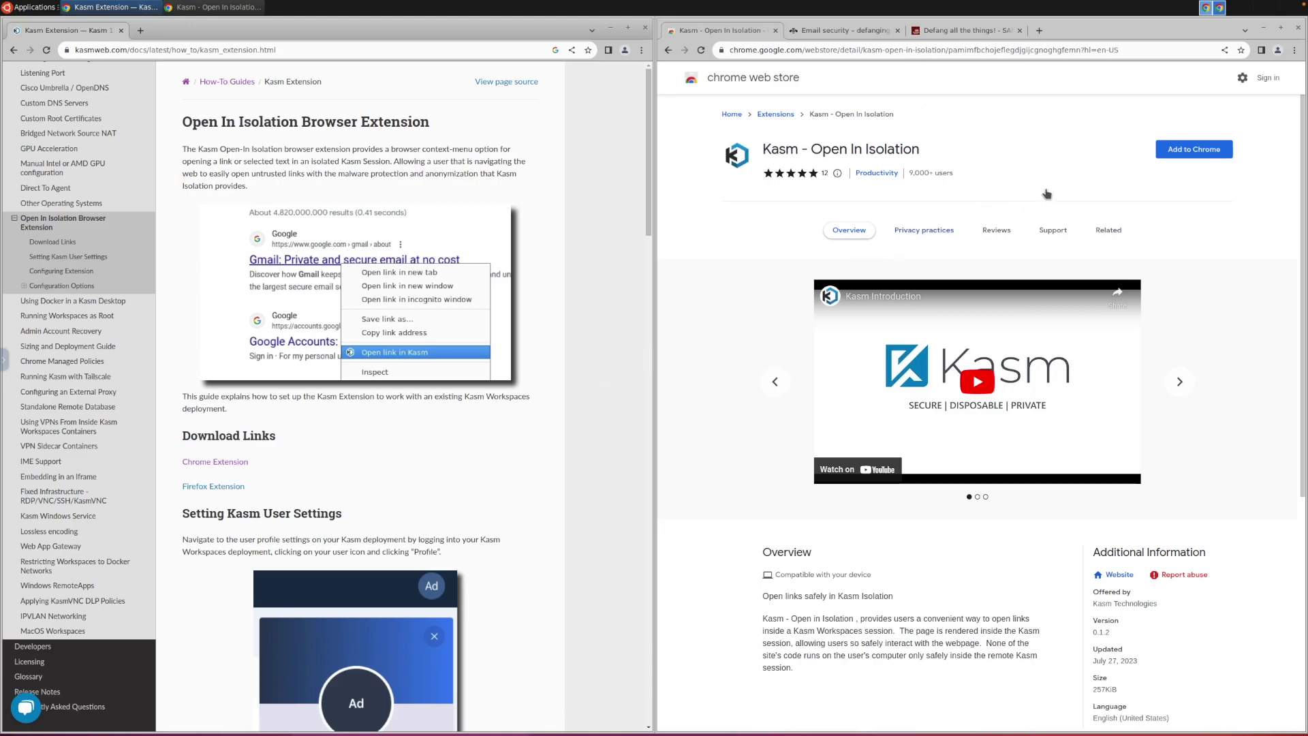
Step: Add the Kasm - Open In Isolation extension to Chrome and dismiss the confirmation bubble
left_click(1190, 154)
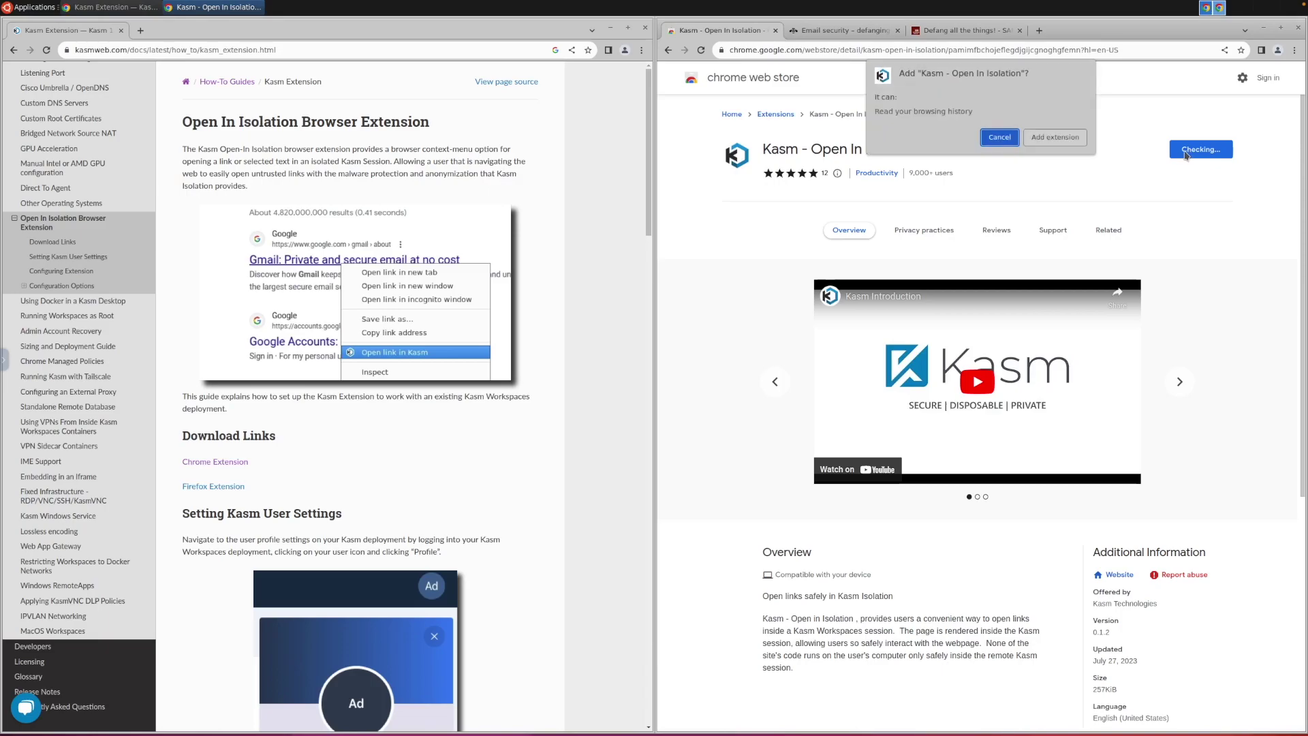
left_click(1055, 139)
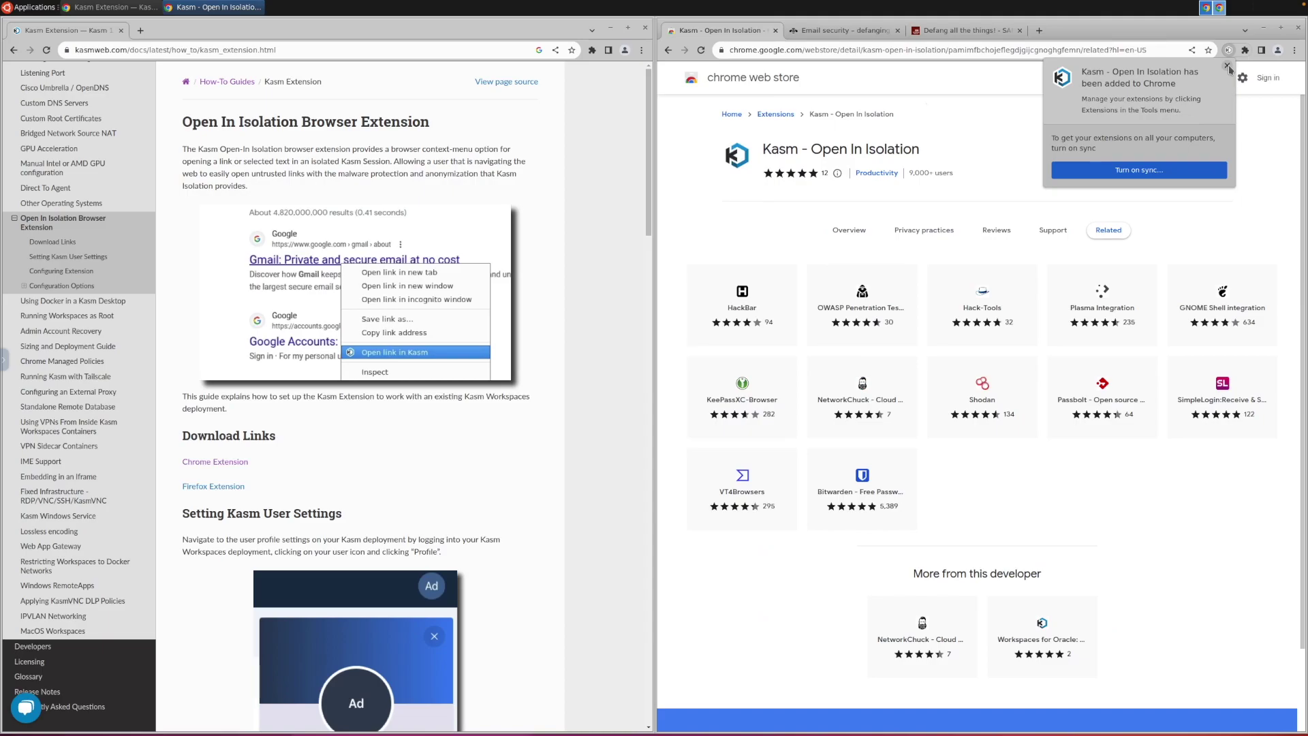
left_click(1229, 69)
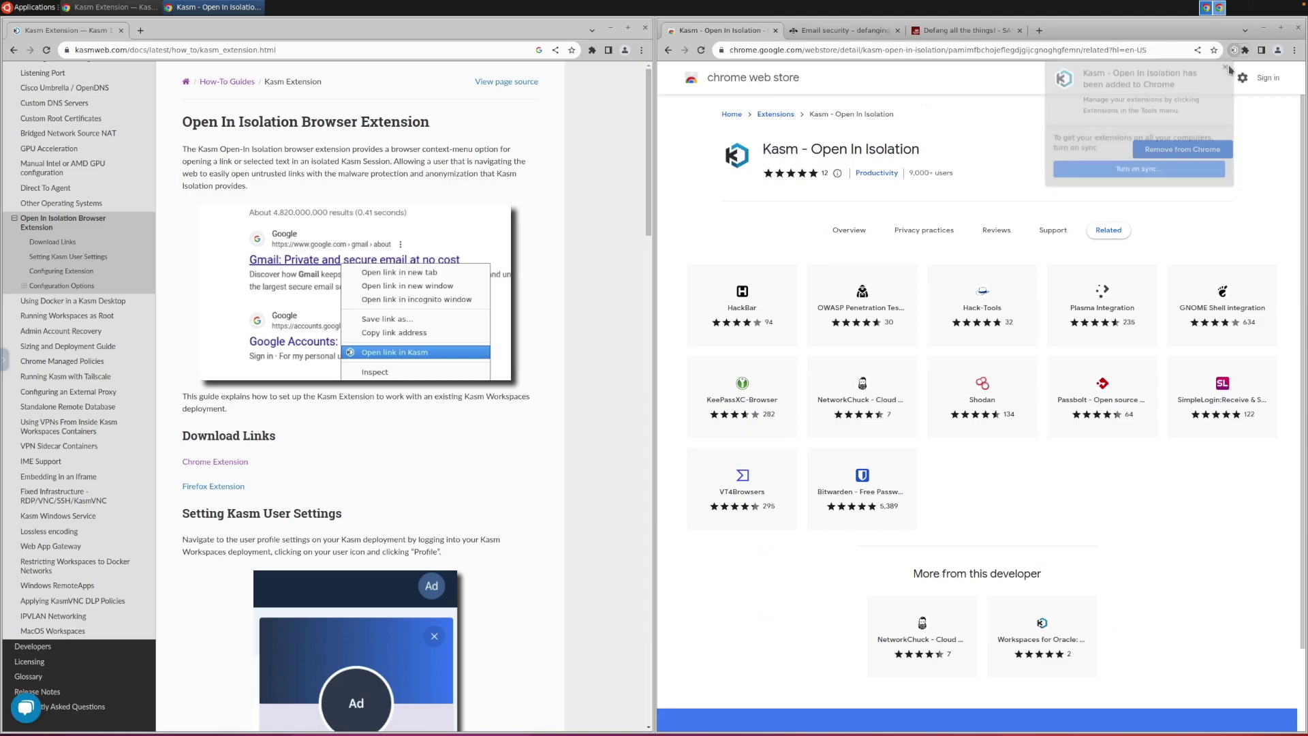
Step: Log in to the Kasm lab server at lab.kasmweb.link in a new tab
key("ctrl+t")
type("lab.kasmweb.link")
key("Return")
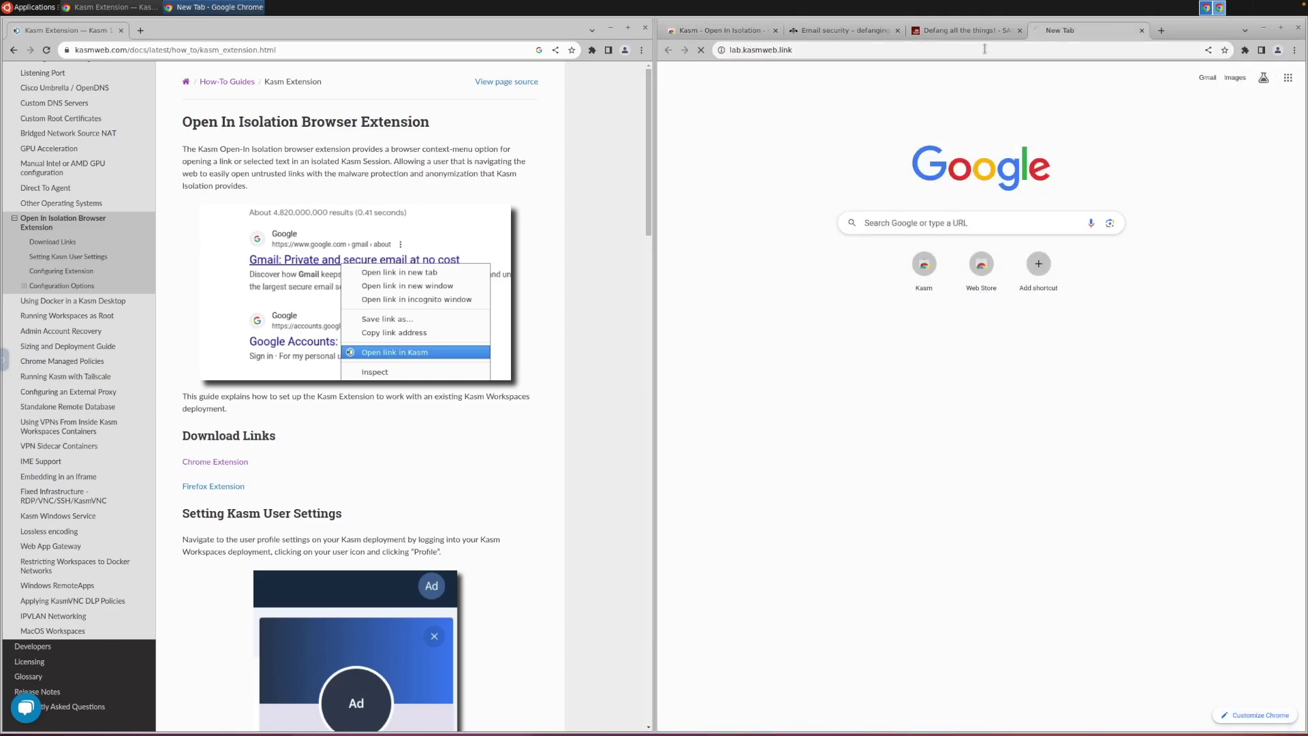
left_click(770, 365)
type("admin@kasm")
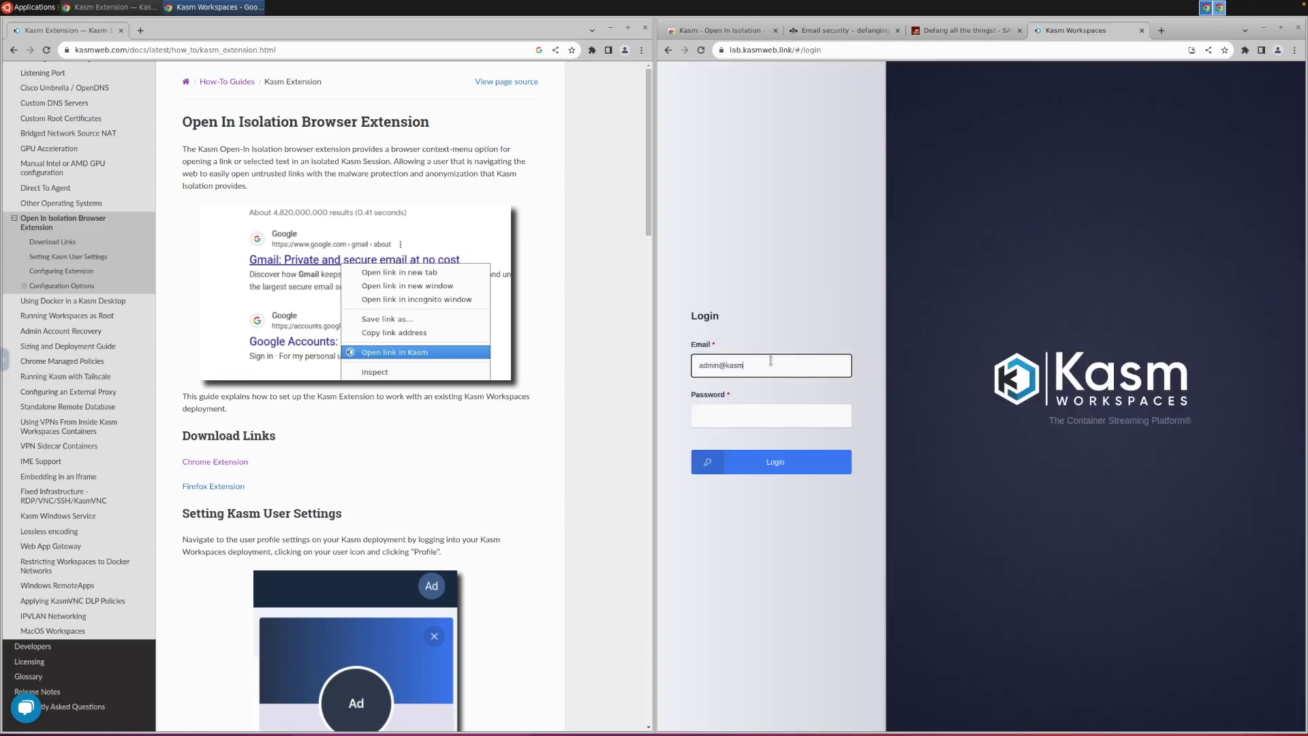
type(".local")
key("Tab")
type("password")
key("Return")
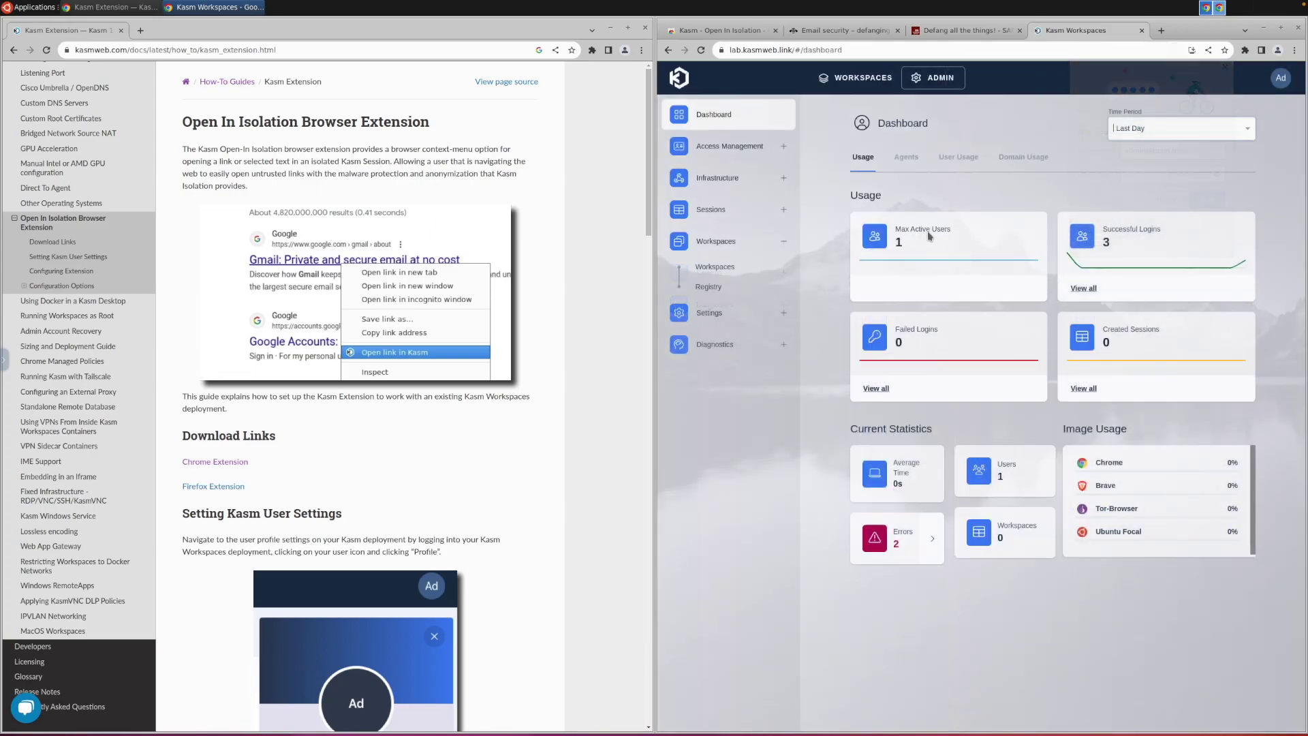
Step: Set Chrome as the Default Workspace Image in the profile settings
left_click(1283, 79)
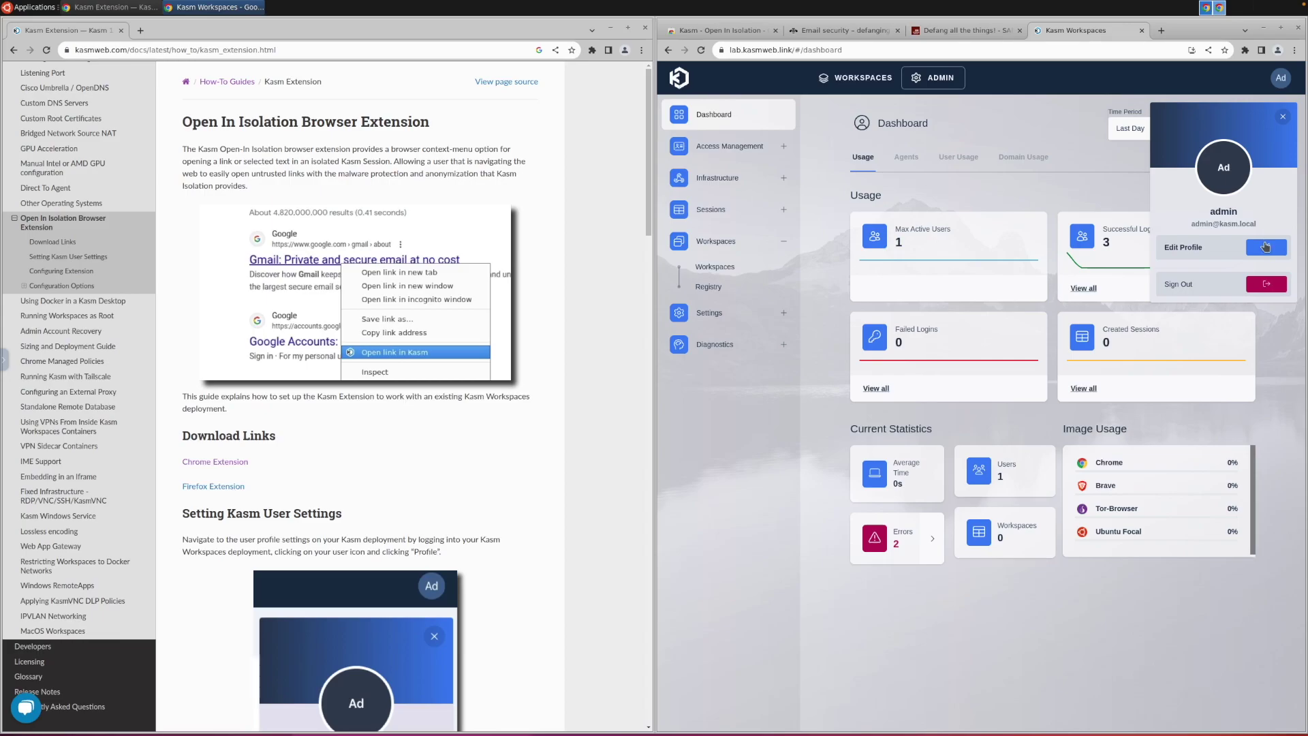
left_click(1266, 246)
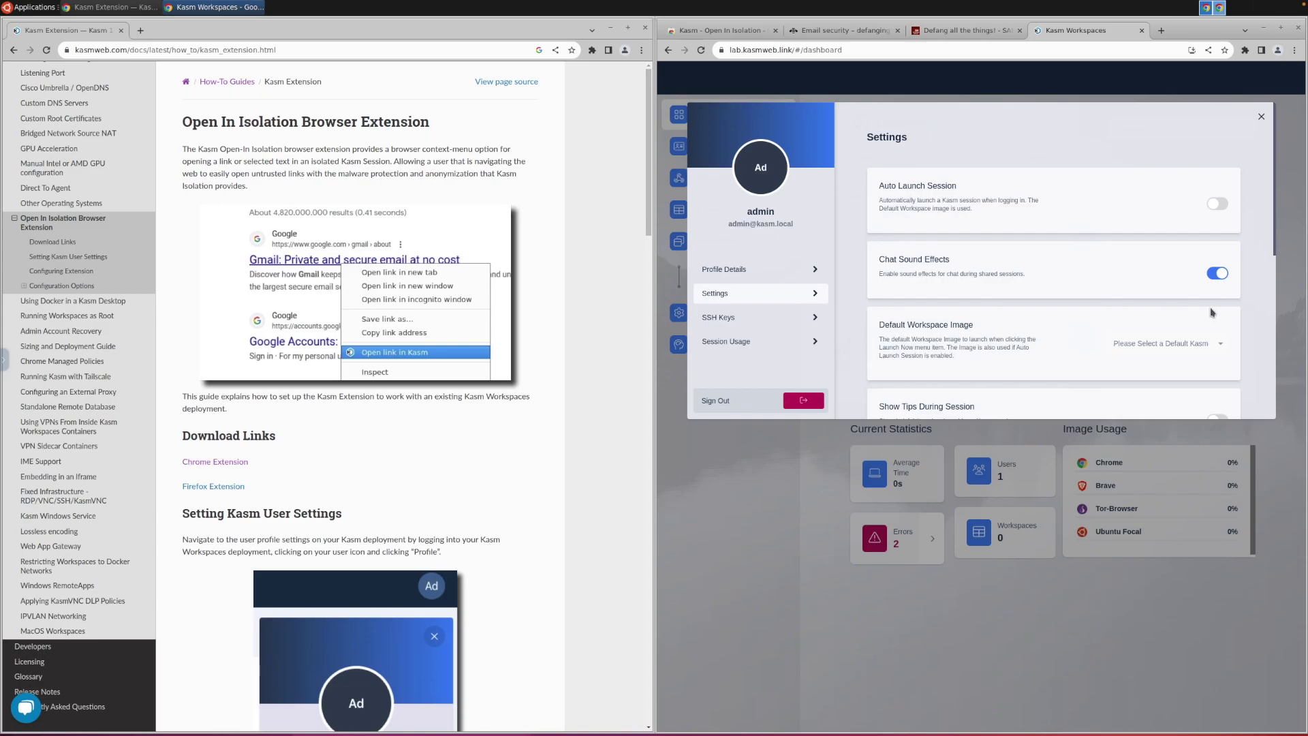
left_click(1215, 346)
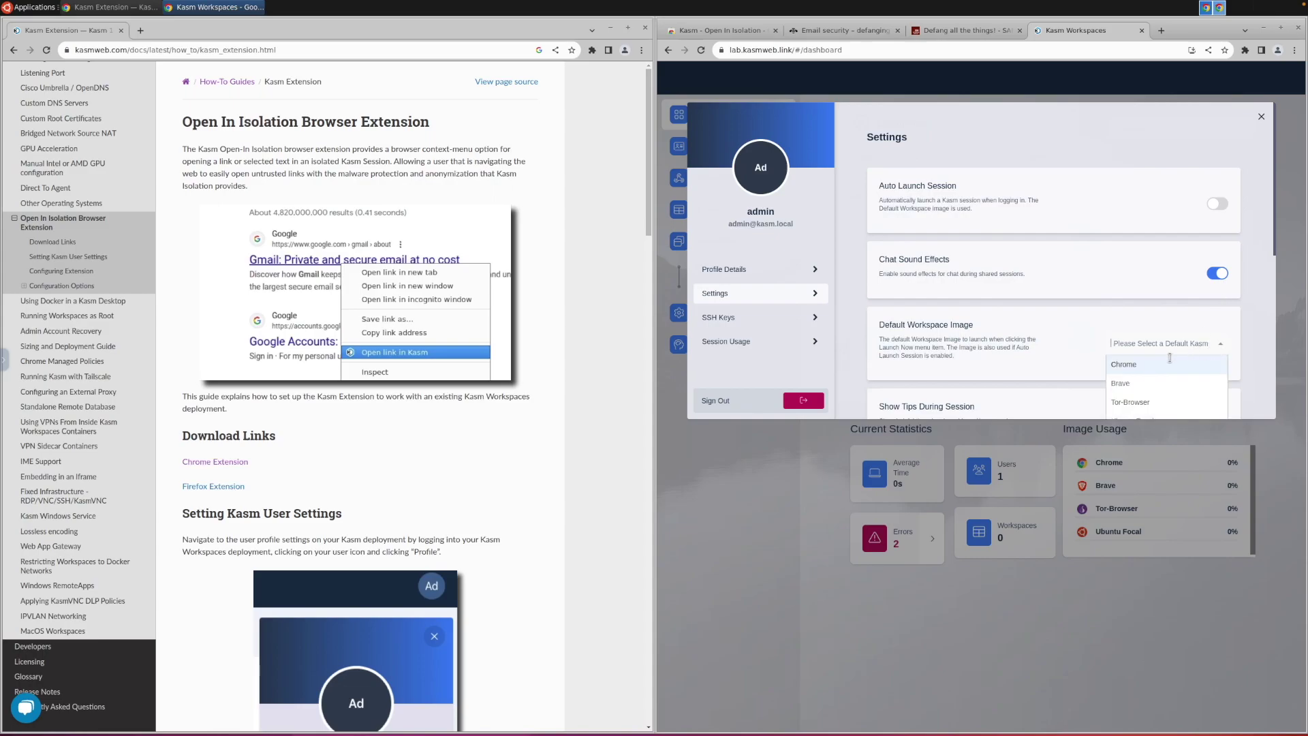
left_click(1133, 368)
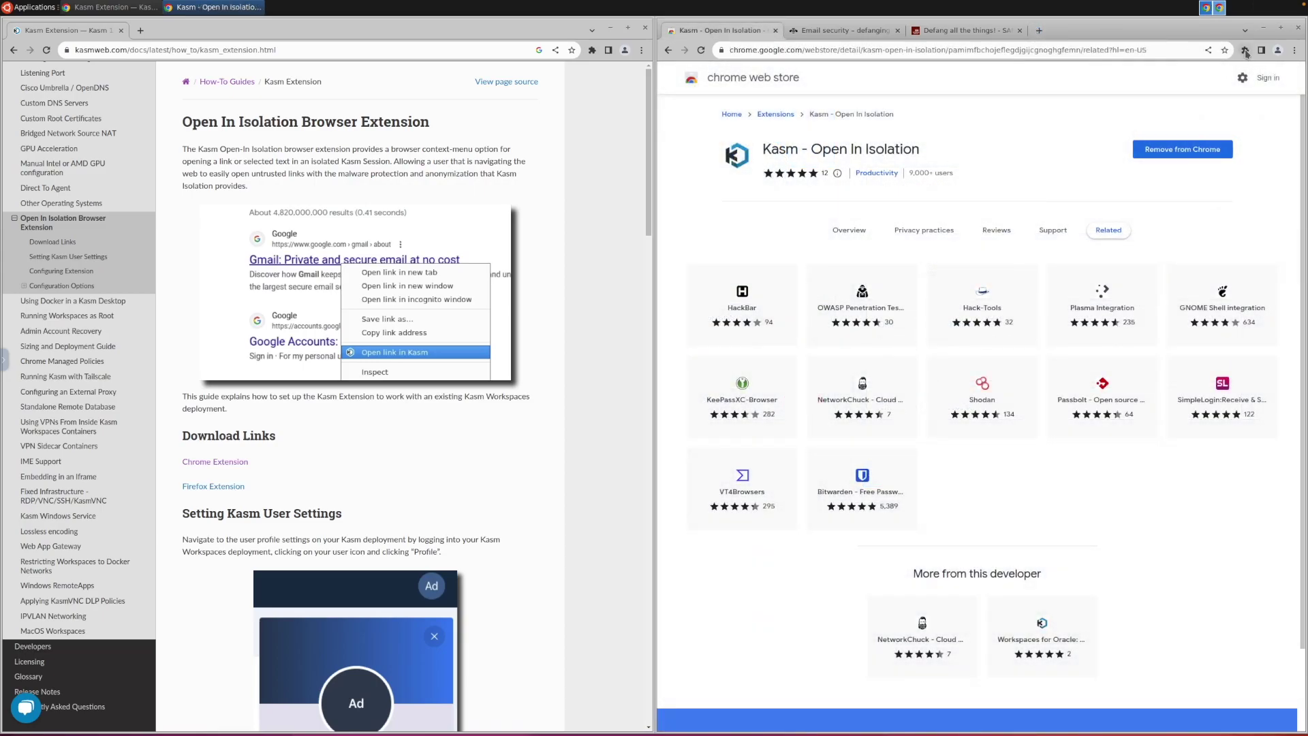
Step: Open Options for Kasm - Open In Isolation from the Extensions toolbar menu
left_click(1246, 54)
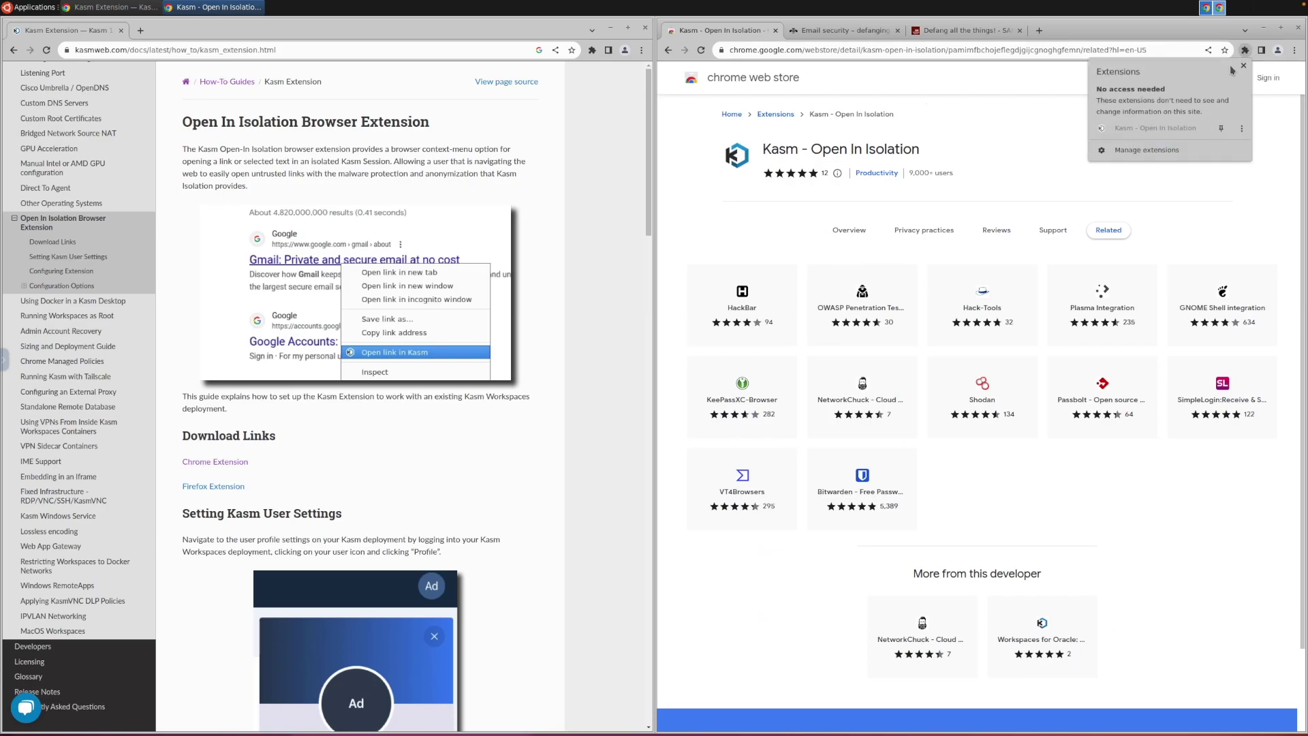
left_click(1242, 129)
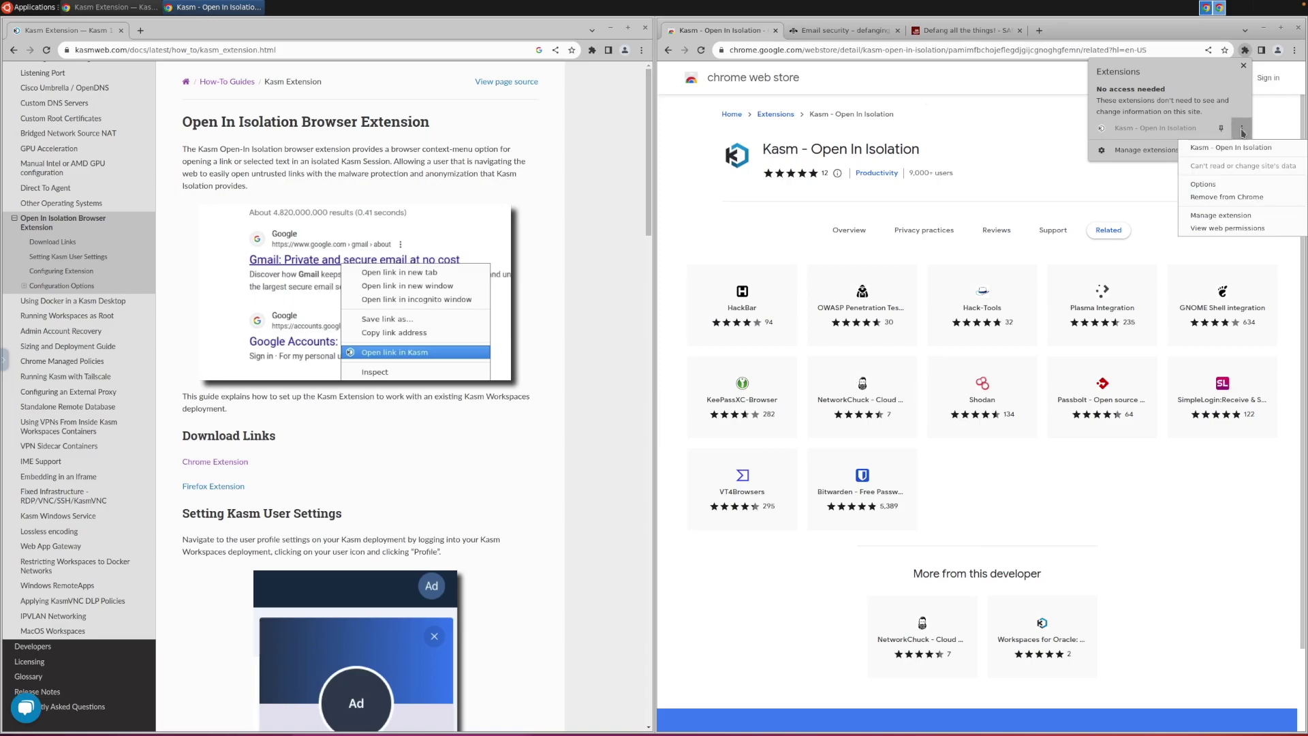
left_click(1226, 188)
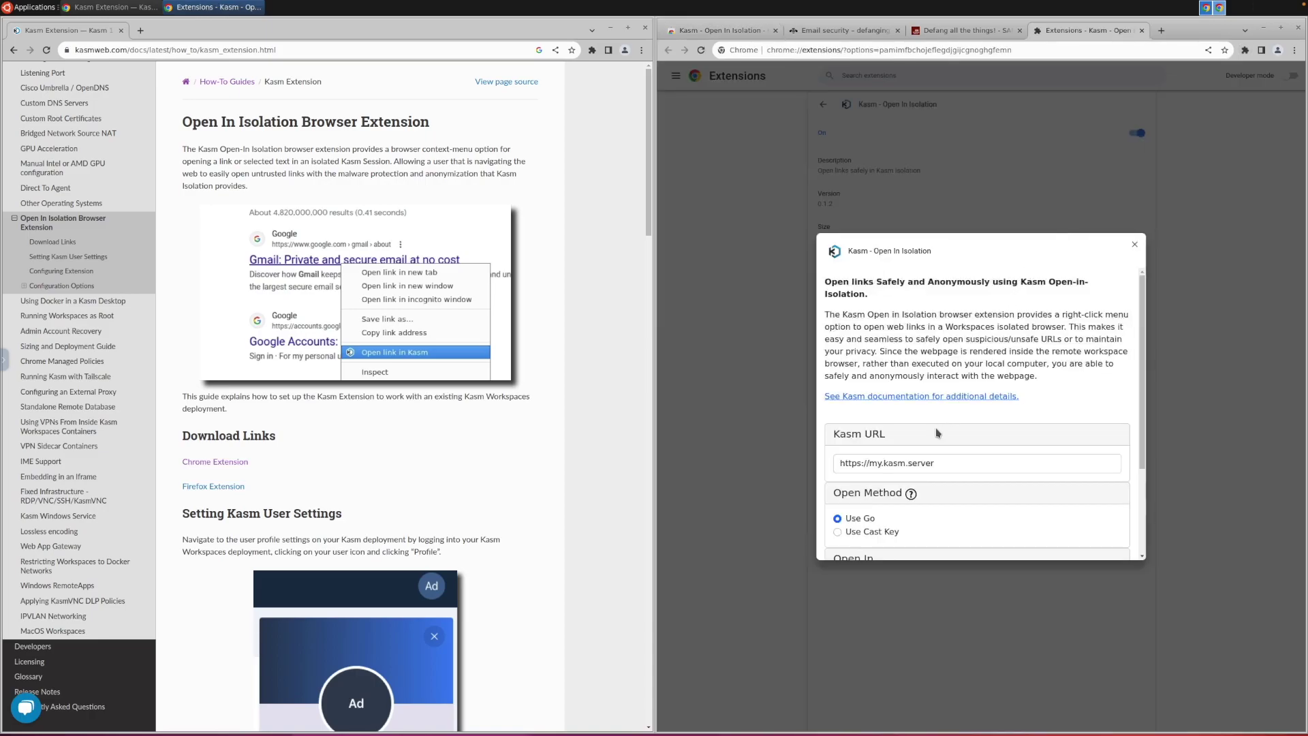
scroll(936, 434, "down", 3)
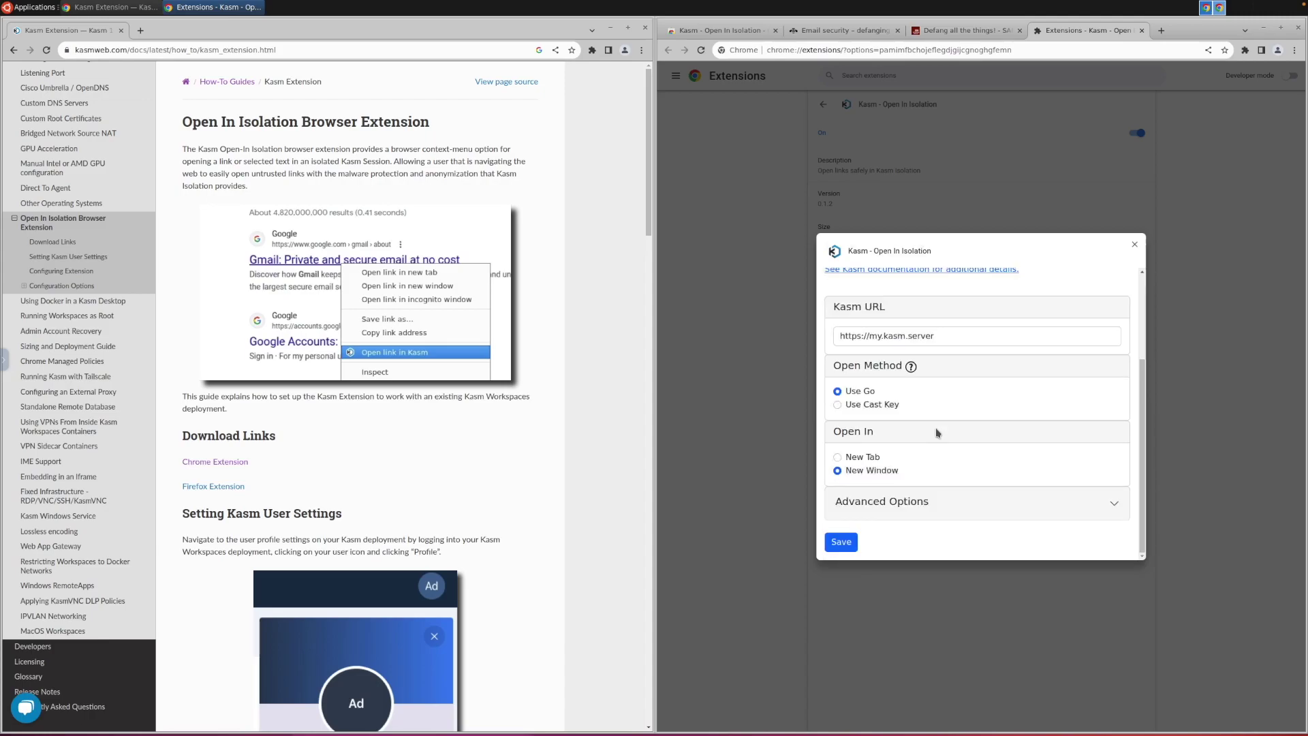
Step: Replace the my.kasm.server placeholder with the lab.kasmweb.link URL, choose New Tab, and save
left_click(939, 335)
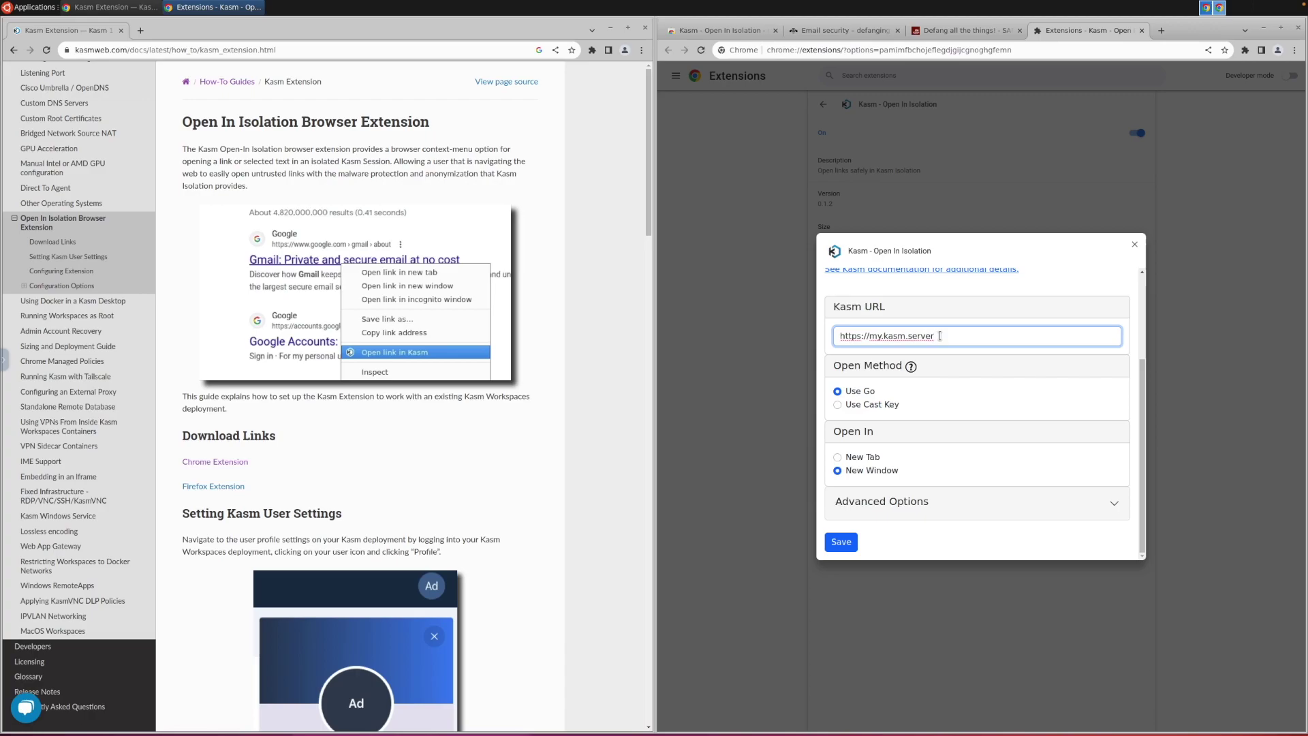
double_click(939, 335)
double_click(940, 336)
left_click_drag(939, 336, 870, 338)
key("BackSpace")
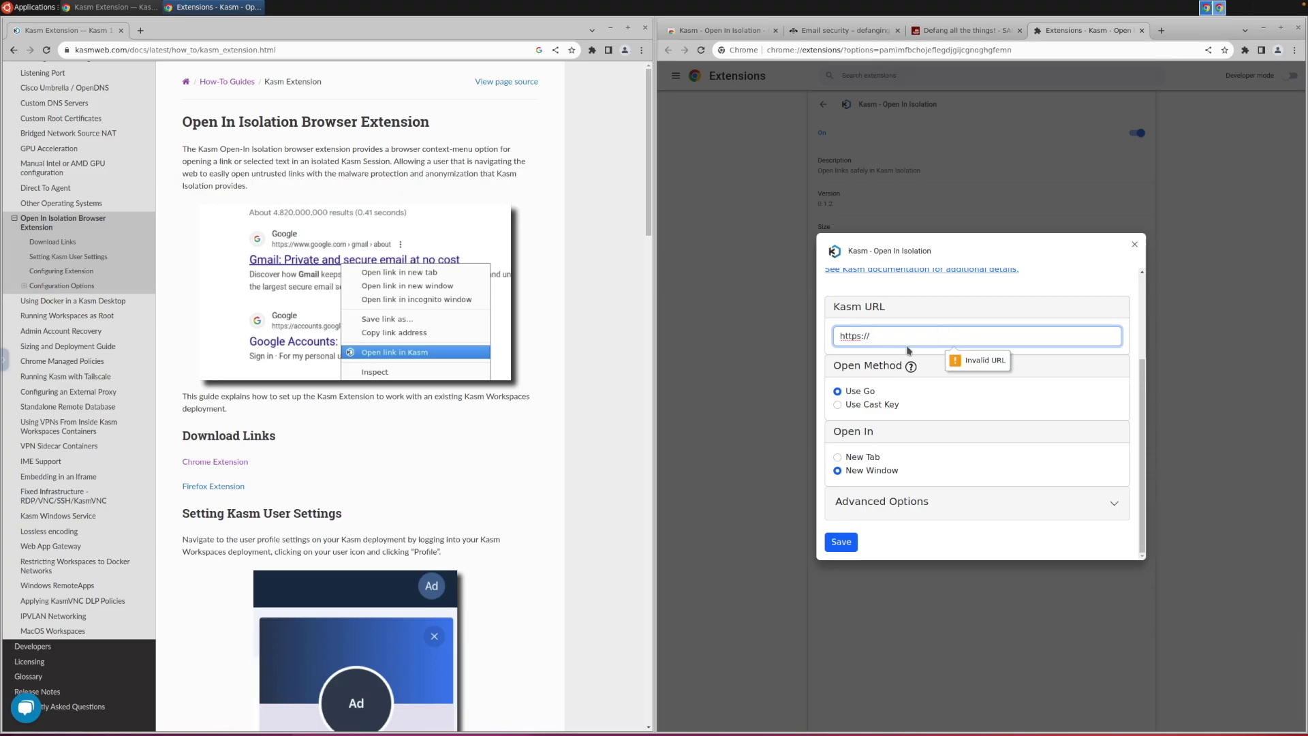
type("lab.")
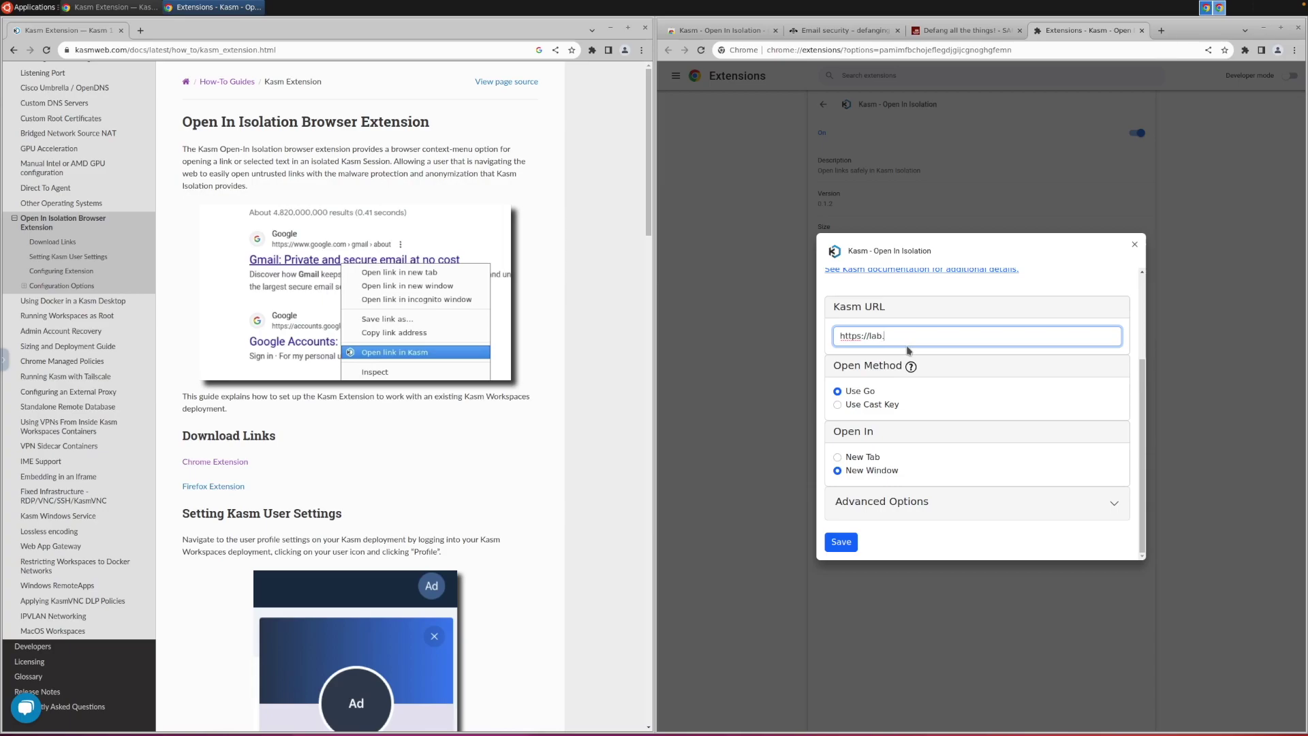
type("kasm")
type("web.")
type("link")
left_click(840, 461)
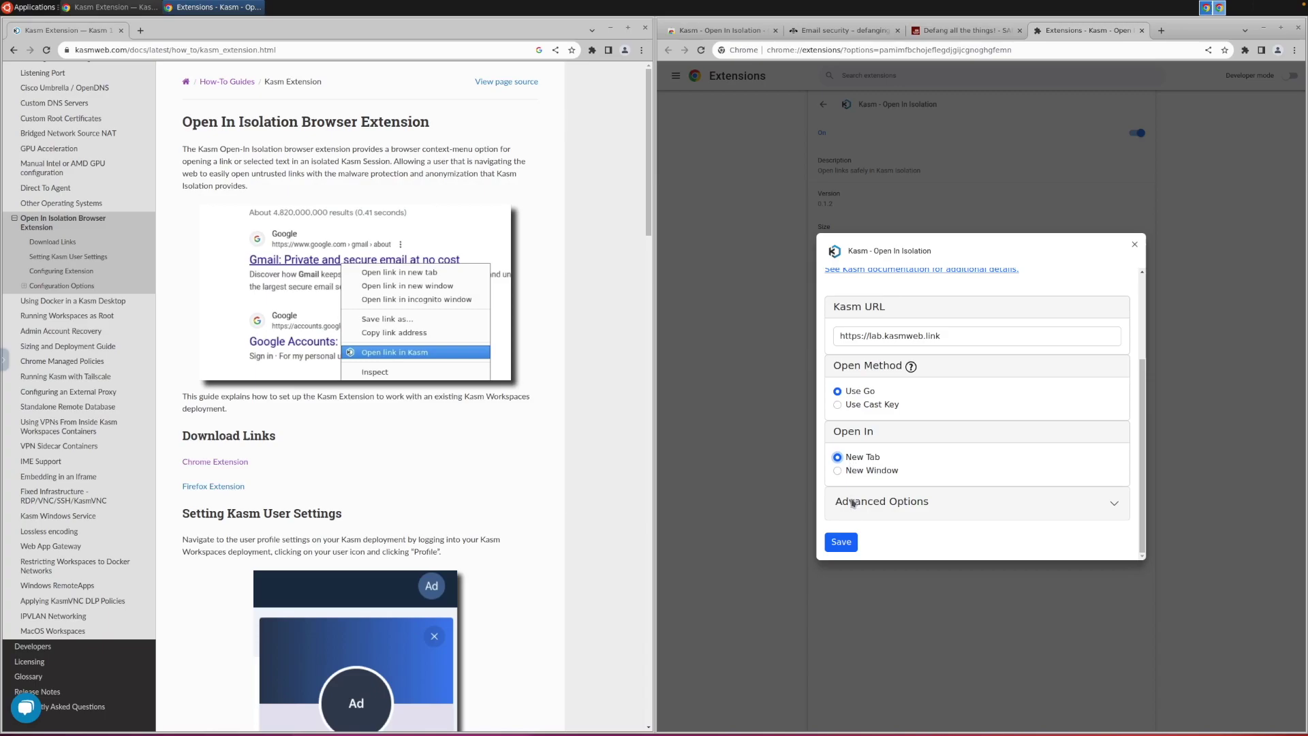
left_click(844, 543)
left_click(843, 545)
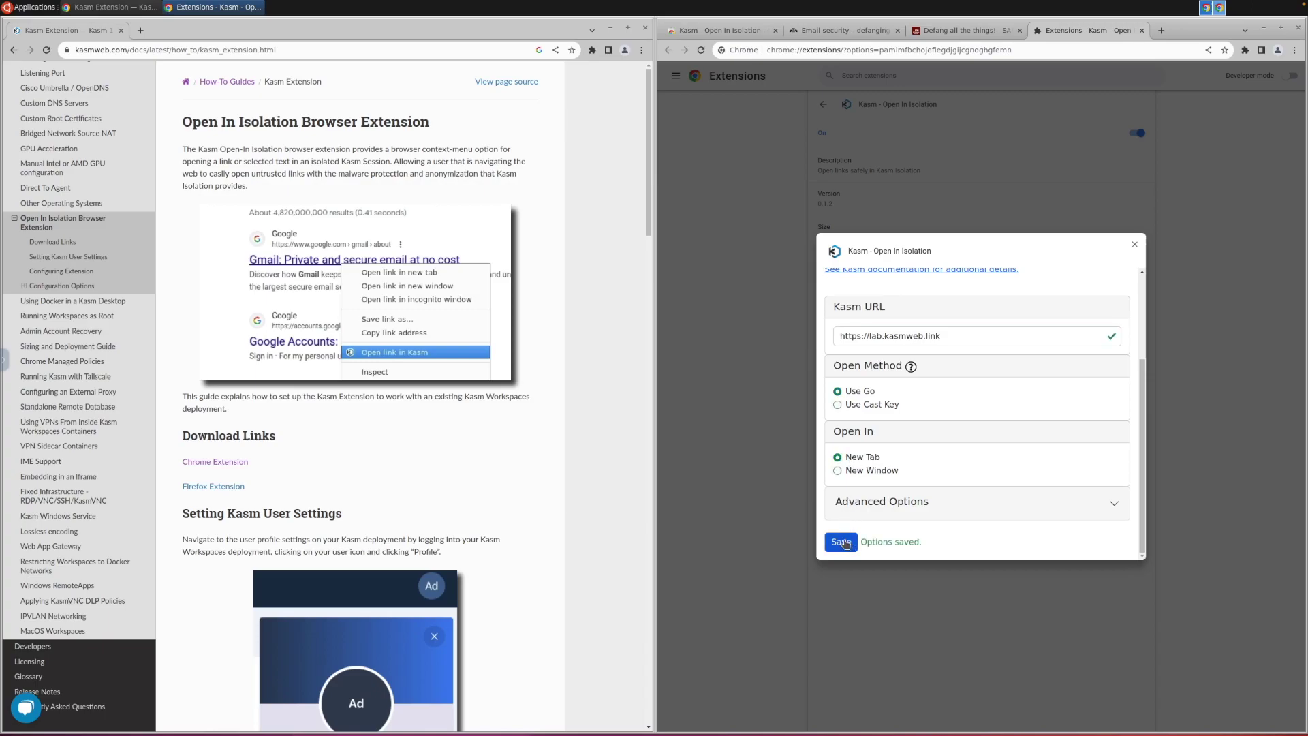
Step: Search Google for kasmweb and send the Single Server Installation link to Kasm
left_click(1135, 245)
key("ctrl+t")
left_click(905, 223)
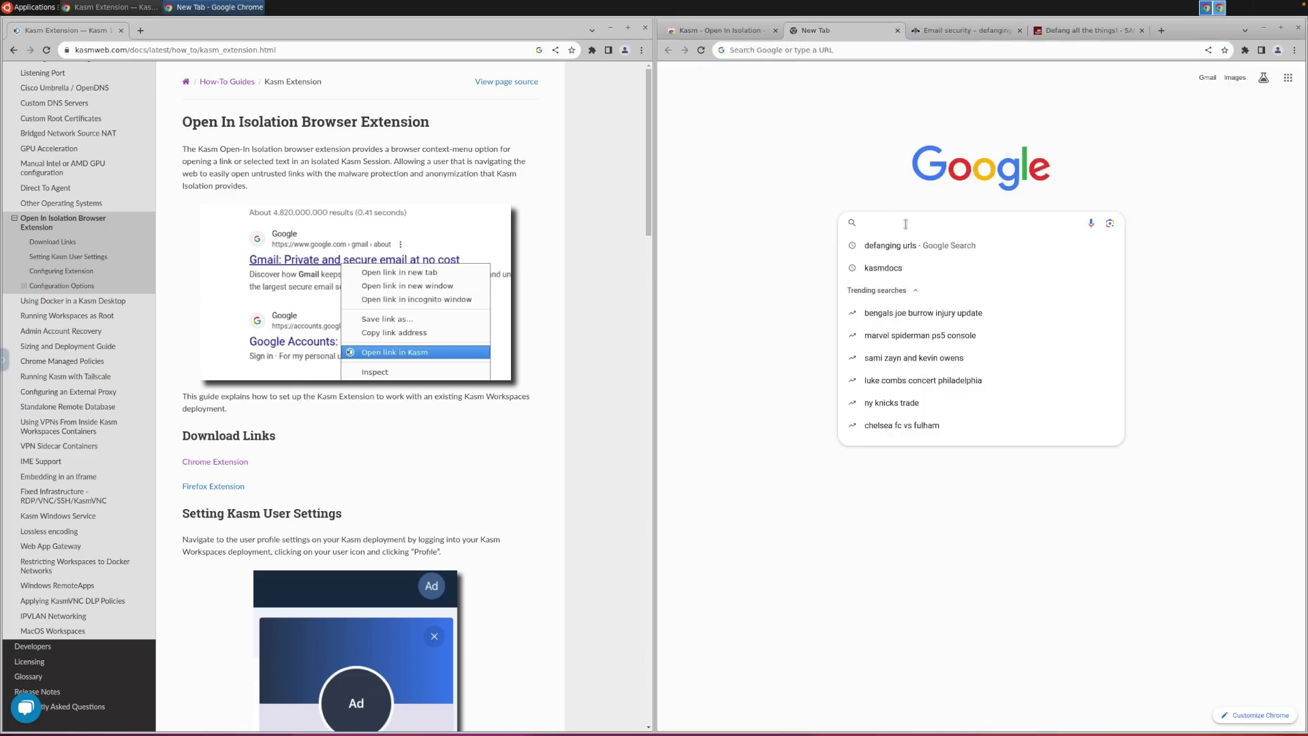
type("kasmweb")
key("Return")
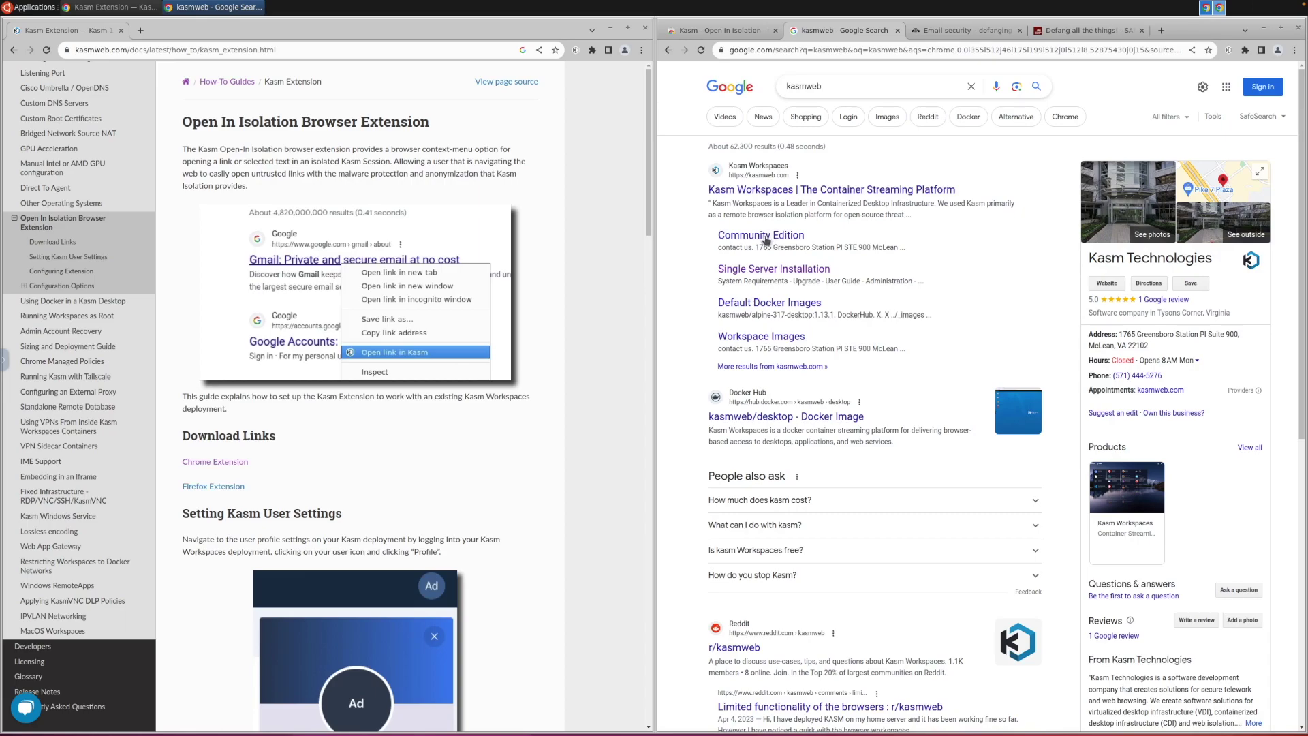
right_click(786, 272)
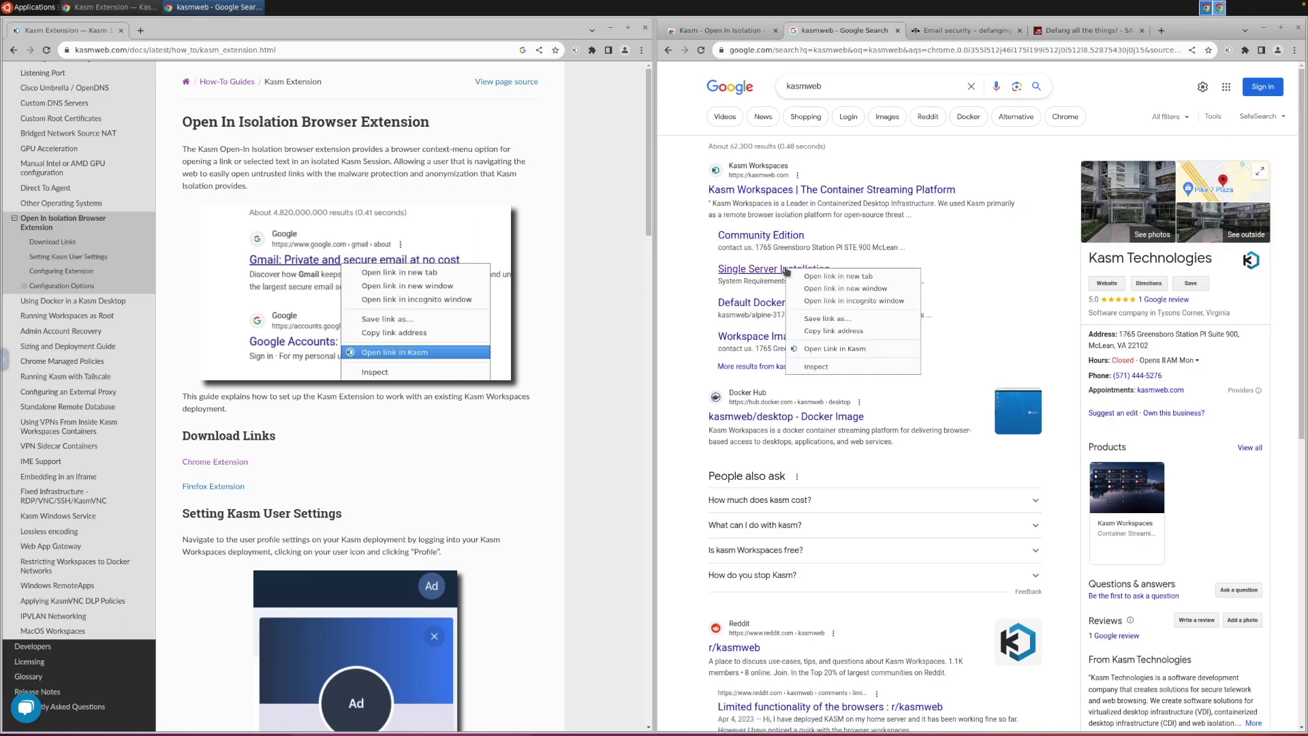
left_click(828, 349)
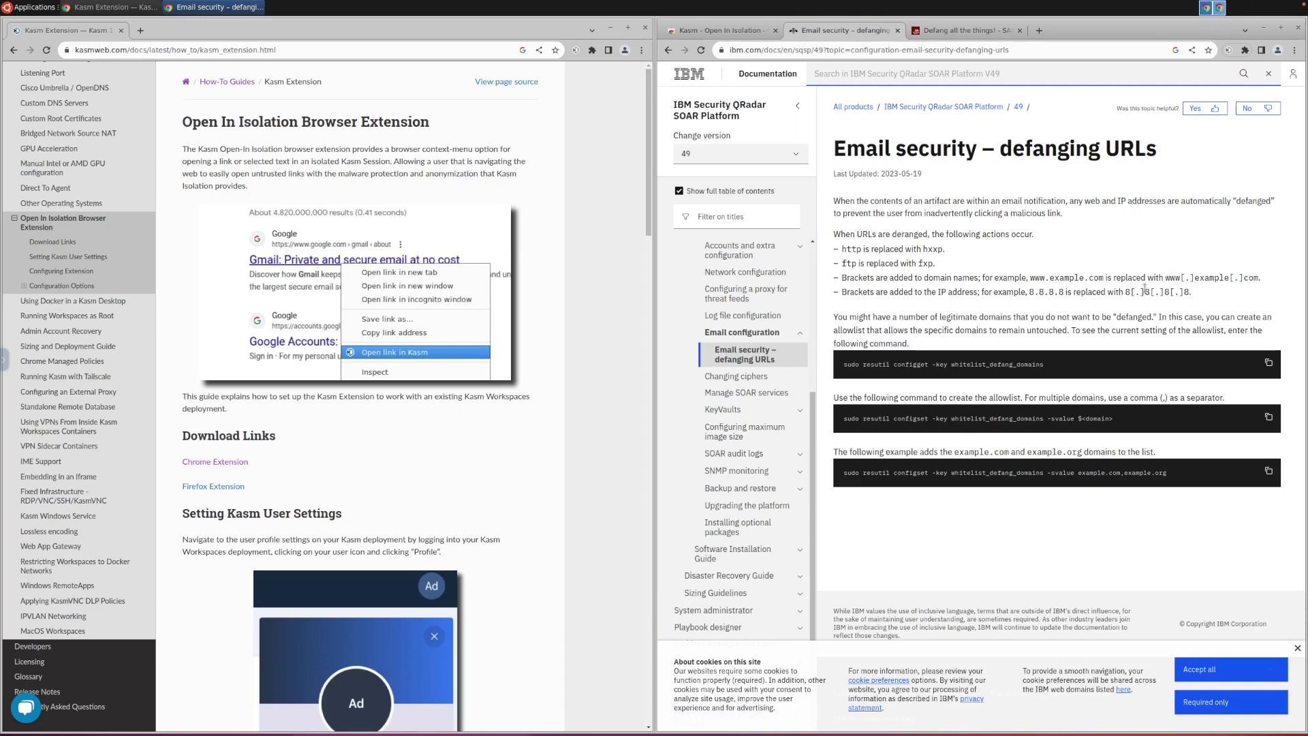
Step: Highlight 'Email security' in the IBM page title and search it in Kasm
left_click_drag(1166, 277, 1263, 283)
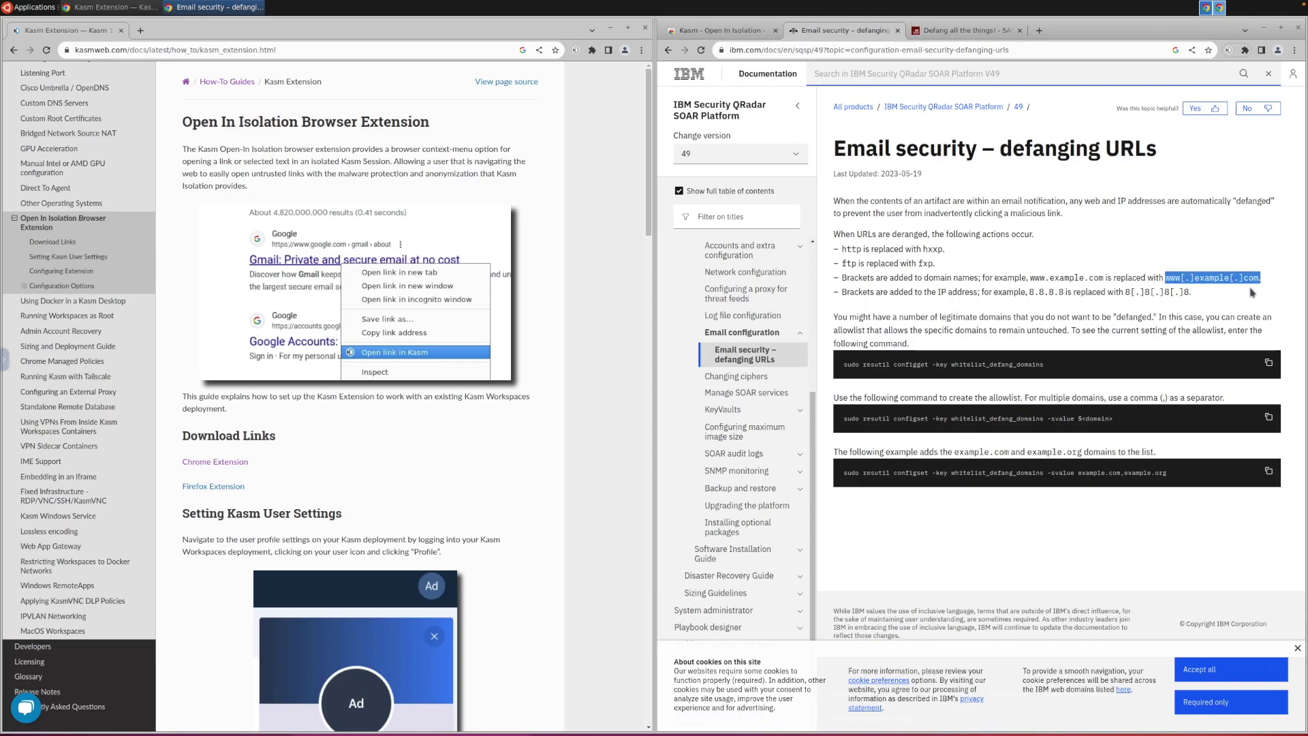
left_click(1247, 294)
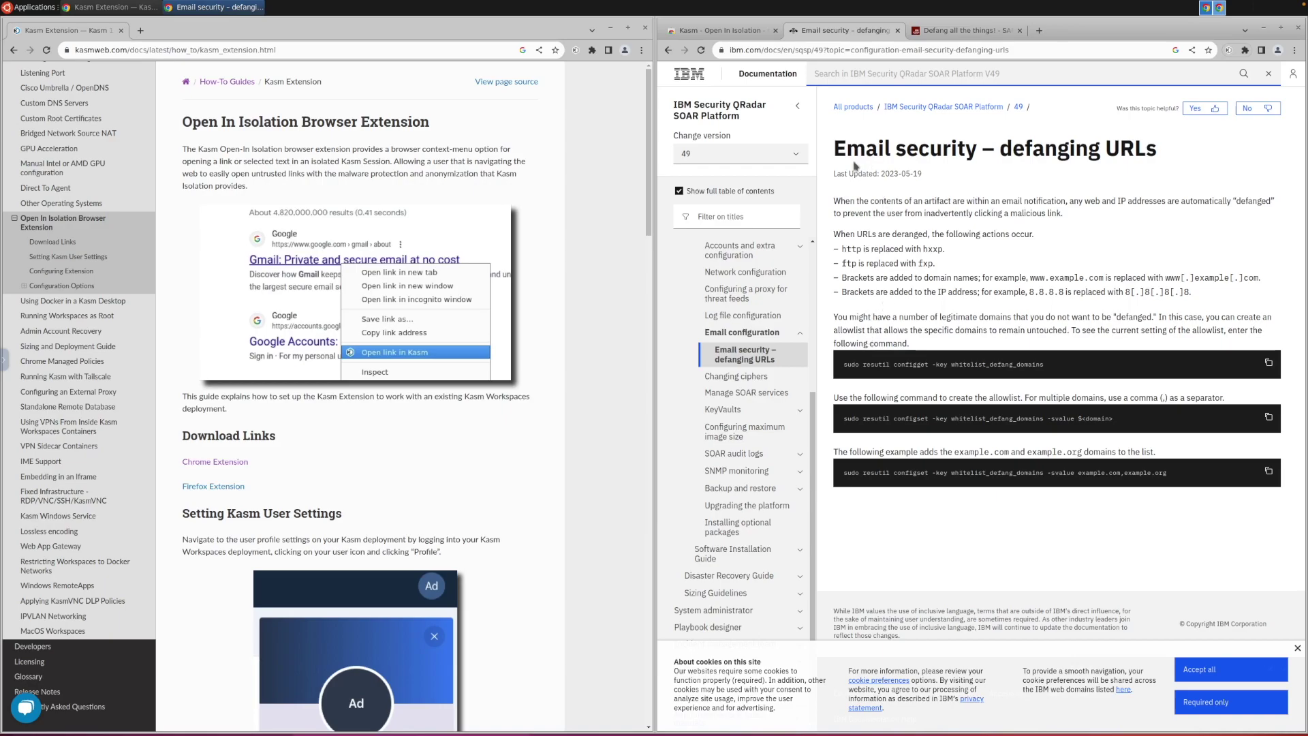
left_click_drag(835, 152, 973, 156)
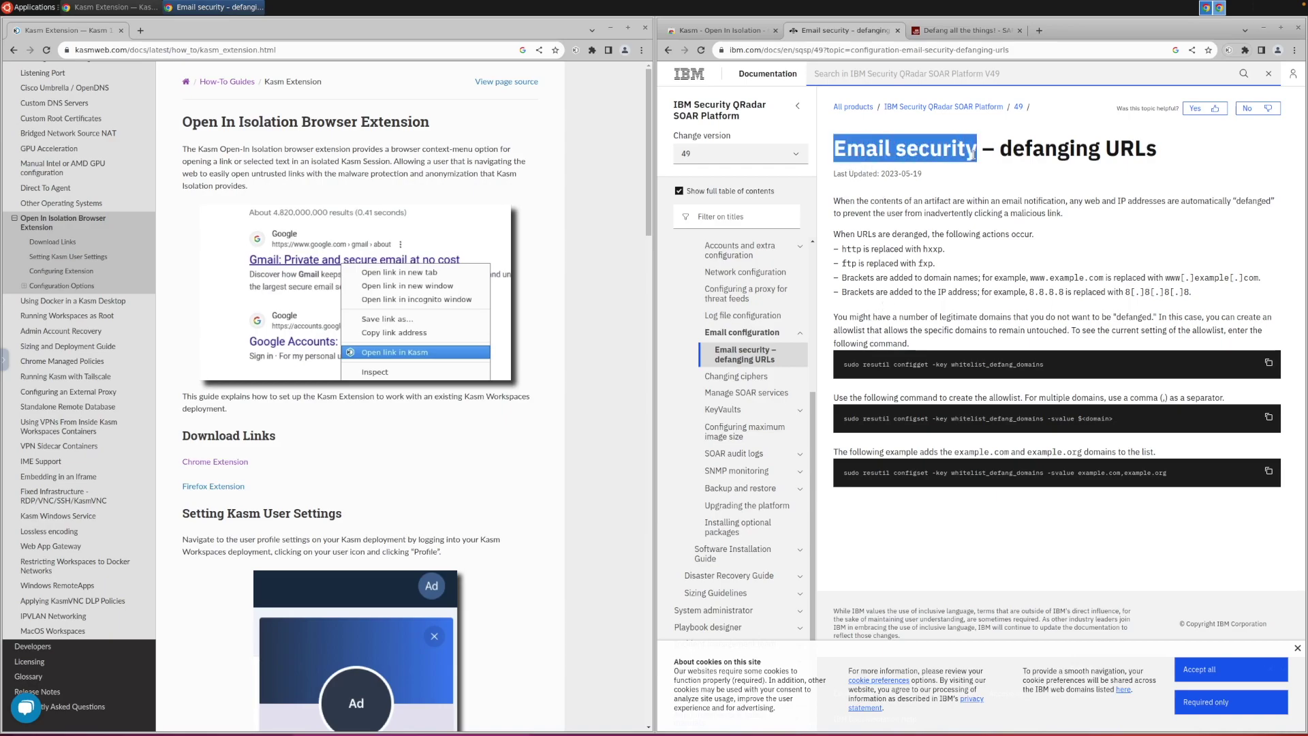
right_click(953, 151)
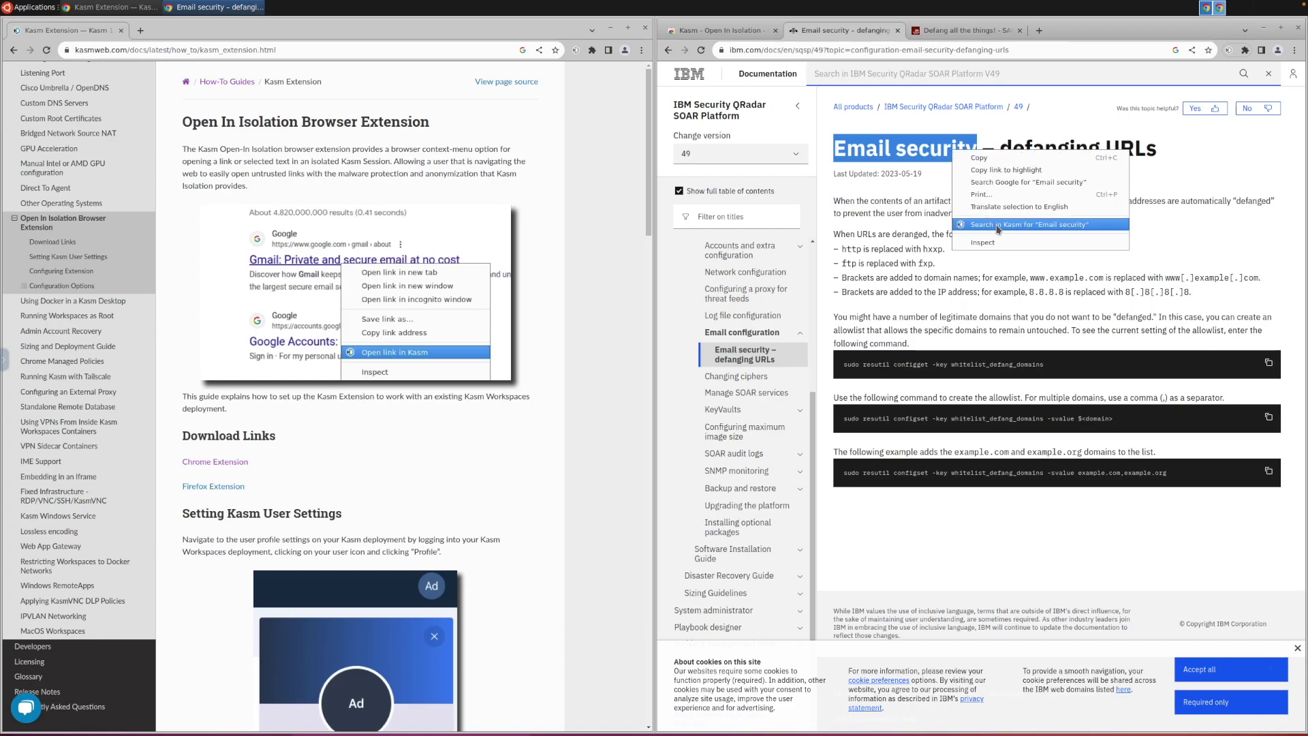
left_click(999, 230)
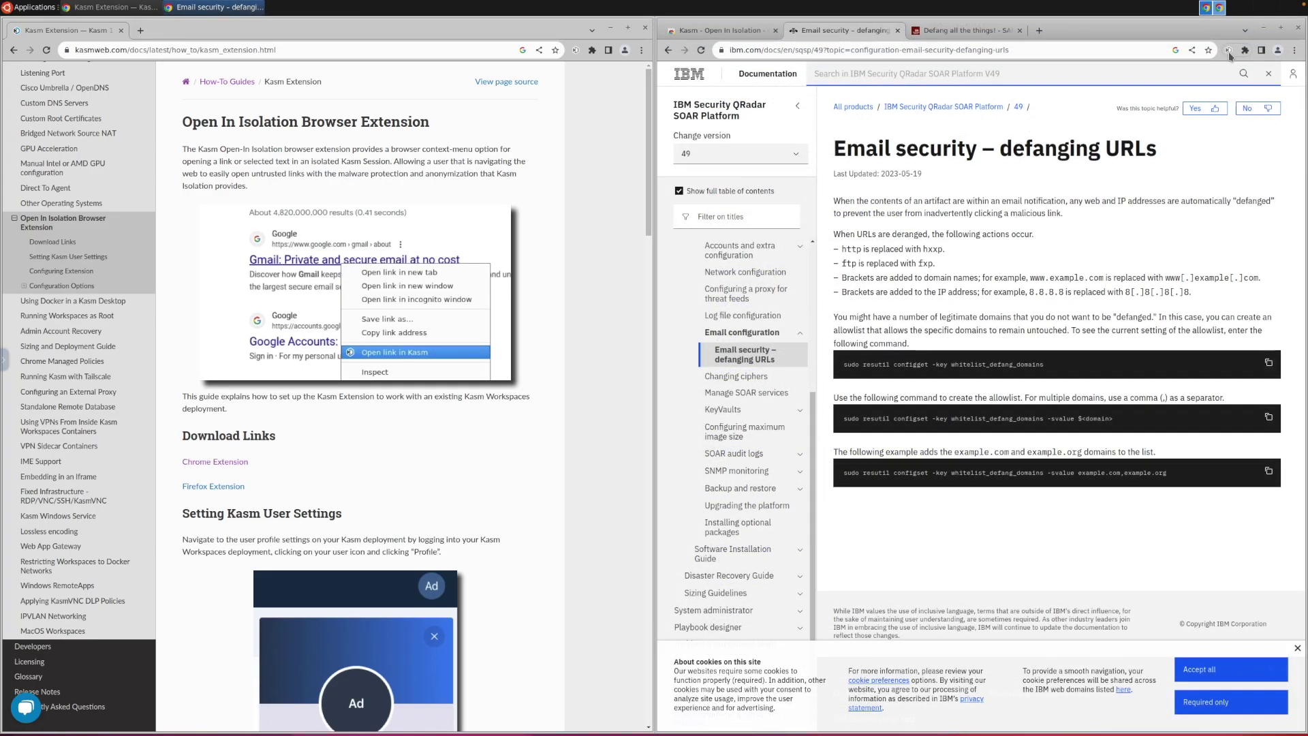
right_click(1229, 50)
Step: Choose AOL as the search engine in Advanced Options and rerun the 'Email security' Kasm search
left_click(1205, 103)
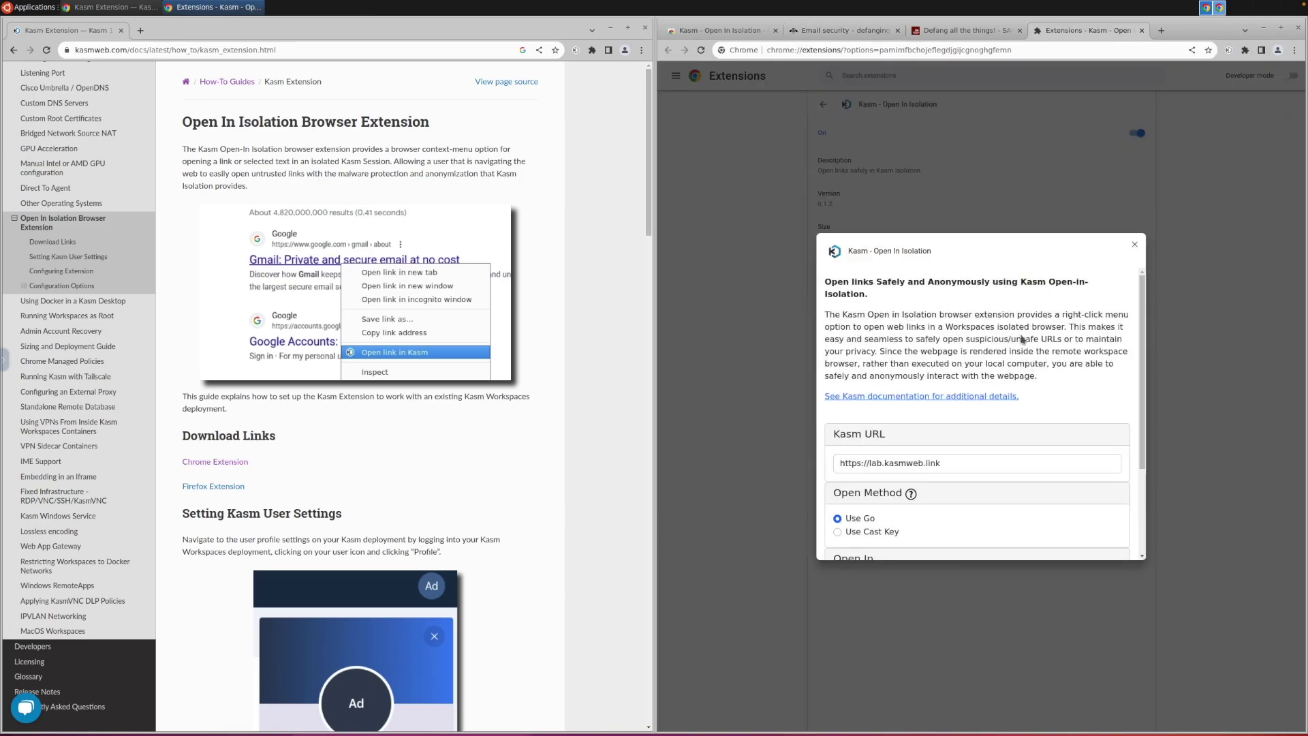
scroll(976, 455, "down", 2)
scroll(976, 454, "down", 1)
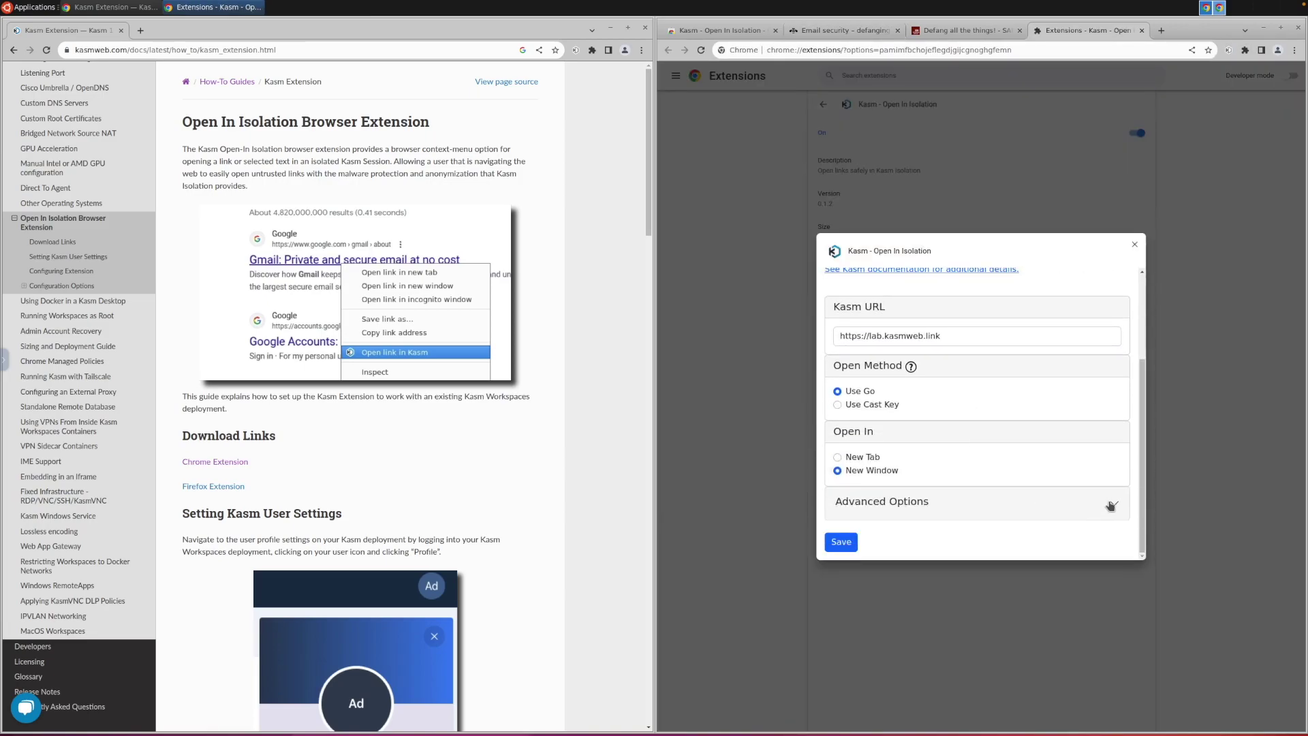
left_click(1109, 505)
scroll(1030, 509, "down", 3)
scroll(1029, 509, "down", 1)
left_click(993, 424)
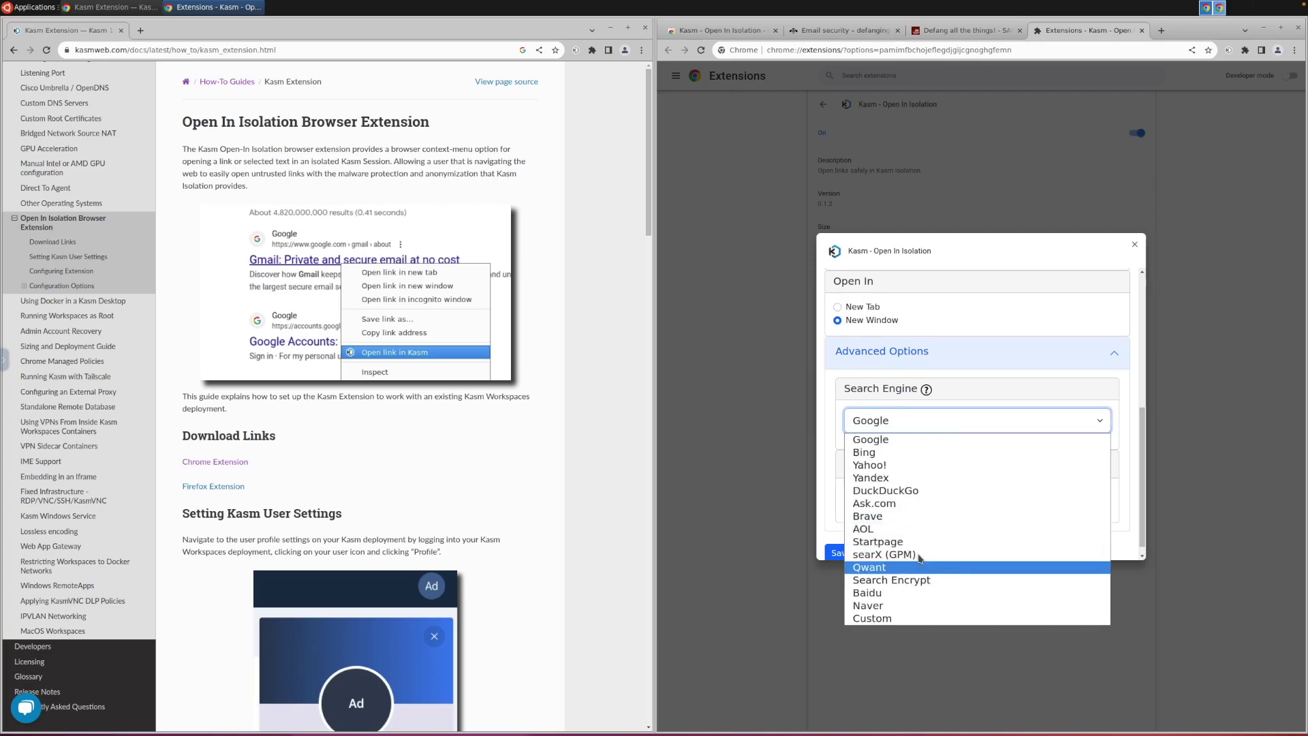
left_click(904, 530)
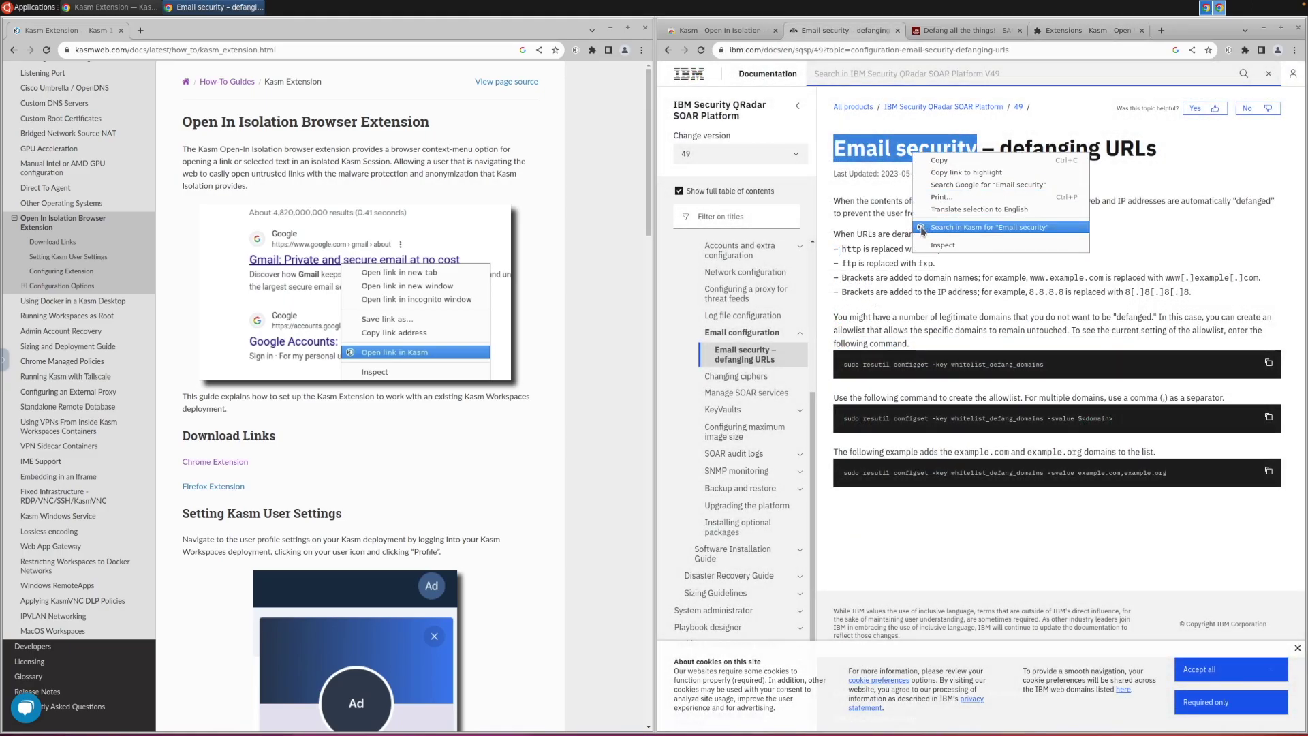
left_click(925, 227)
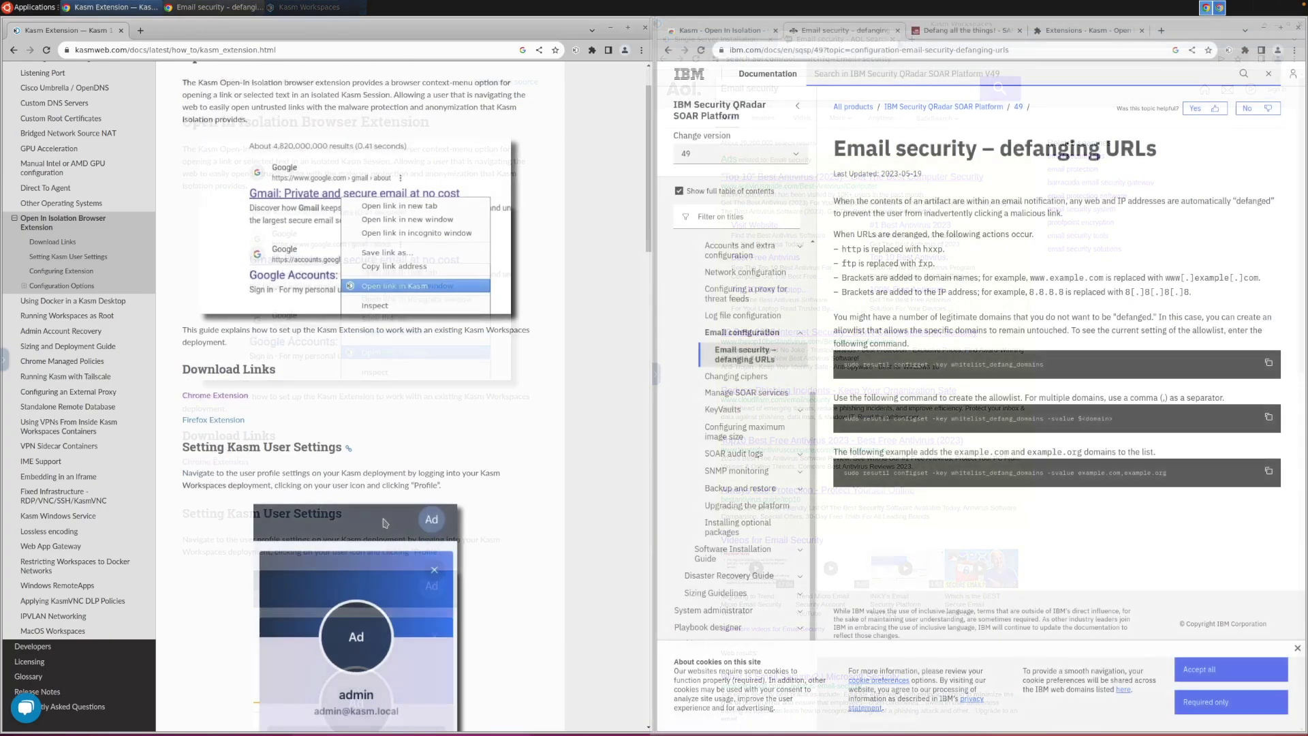
scroll(383, 523, "down", 5)
scroll(384, 523, "down", 2)
scroll(384, 523, "down", 4)
scroll(383, 523, "down", 3)
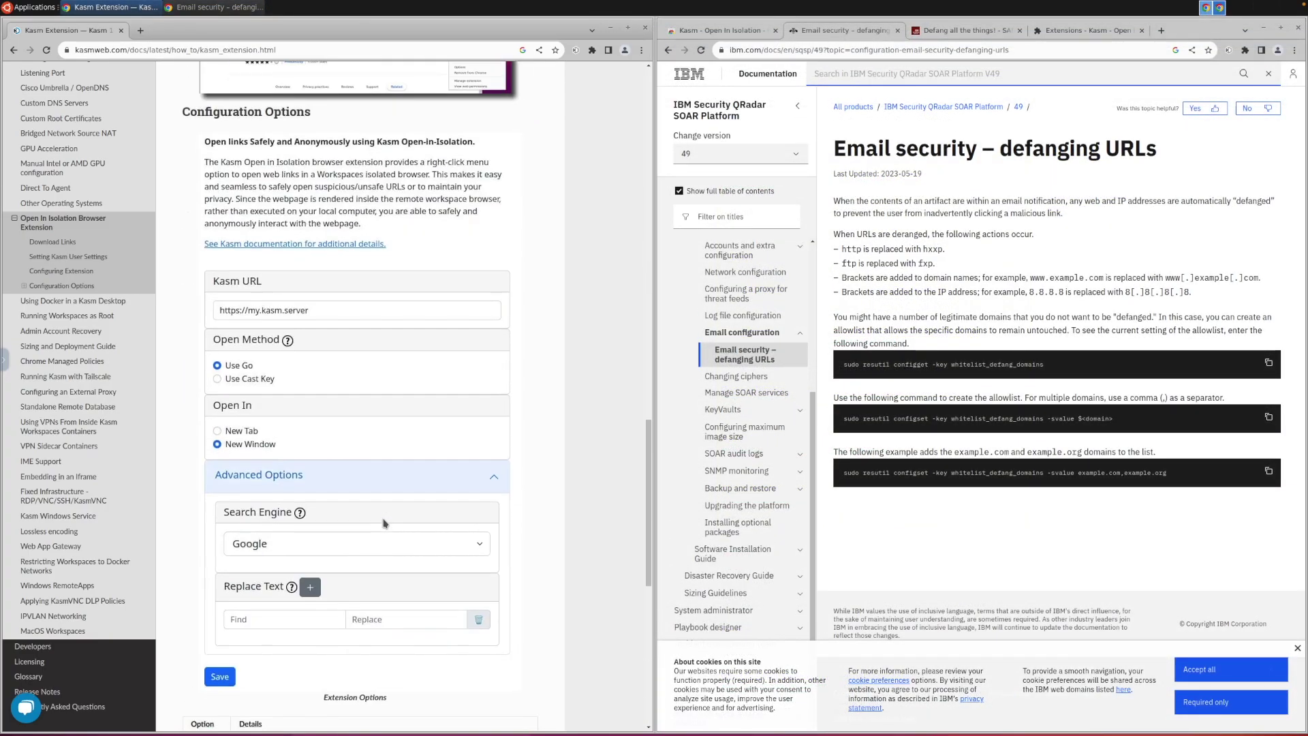
scroll(383, 524, "down", 3)
scroll(383, 523, "down", 2)
scroll(384, 524, "down", 1)
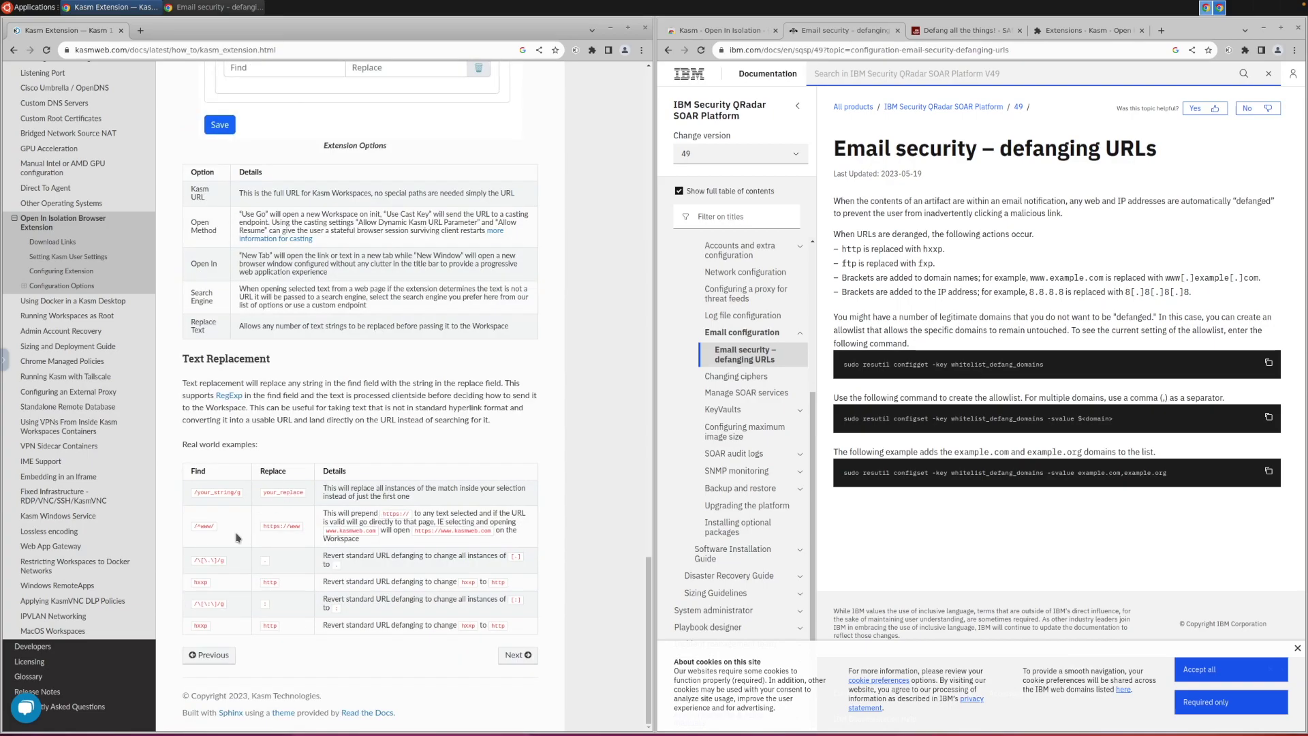
Step: Set the extension's search engine back to Google
left_click(1112, 25)
left_click(1064, 420)
left_click(915, 440)
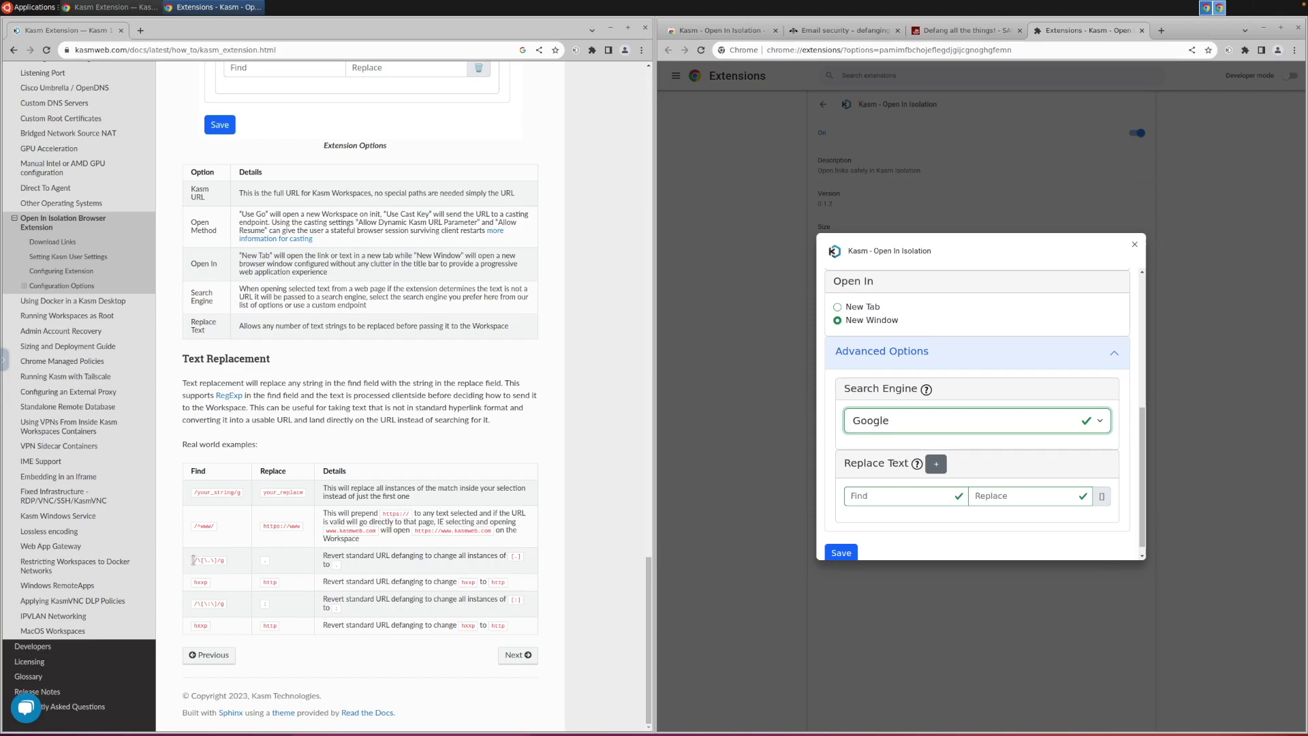
Step: Copy the /\[\.\]/g regex from the docs into the Replace Text Find field
left_click_drag(193, 560, 226, 561)
right_click(219, 558)
left_click(245, 568)
left_click(878, 496)
right_click(878, 496)
left_click(899, 563)
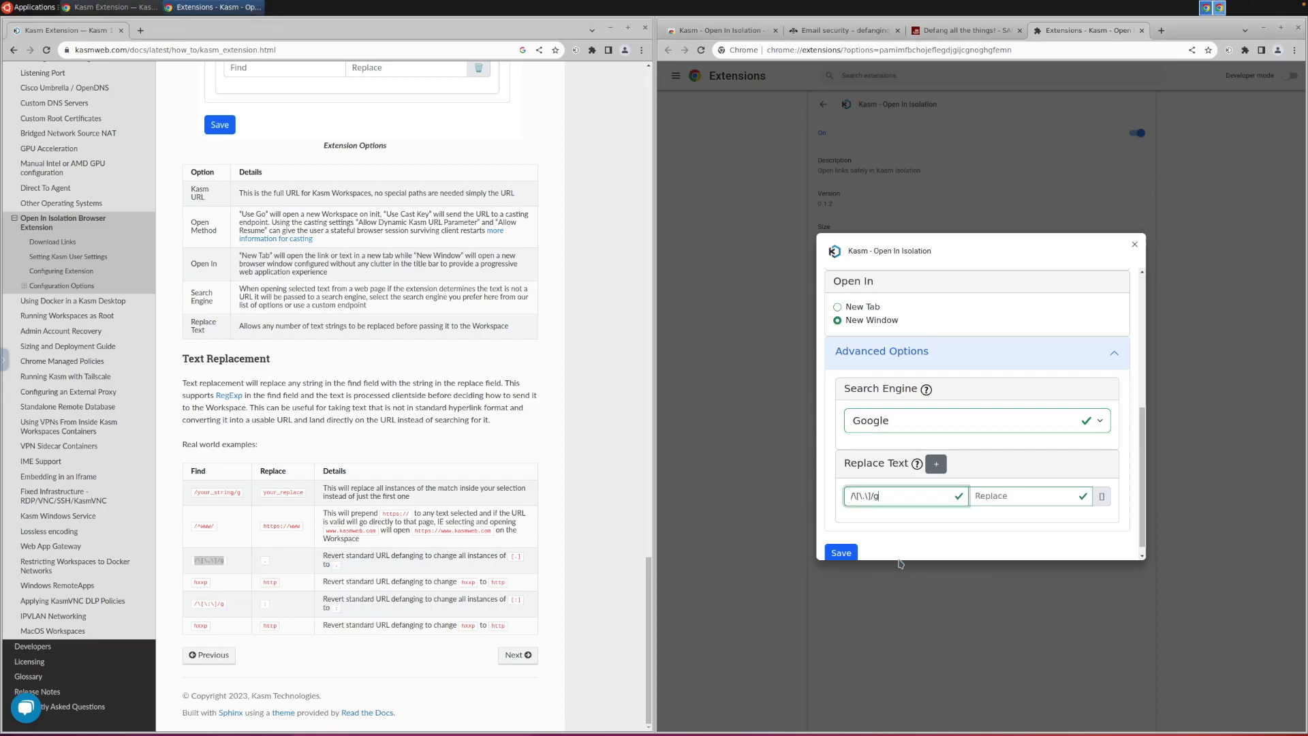
left_click(1009, 495)
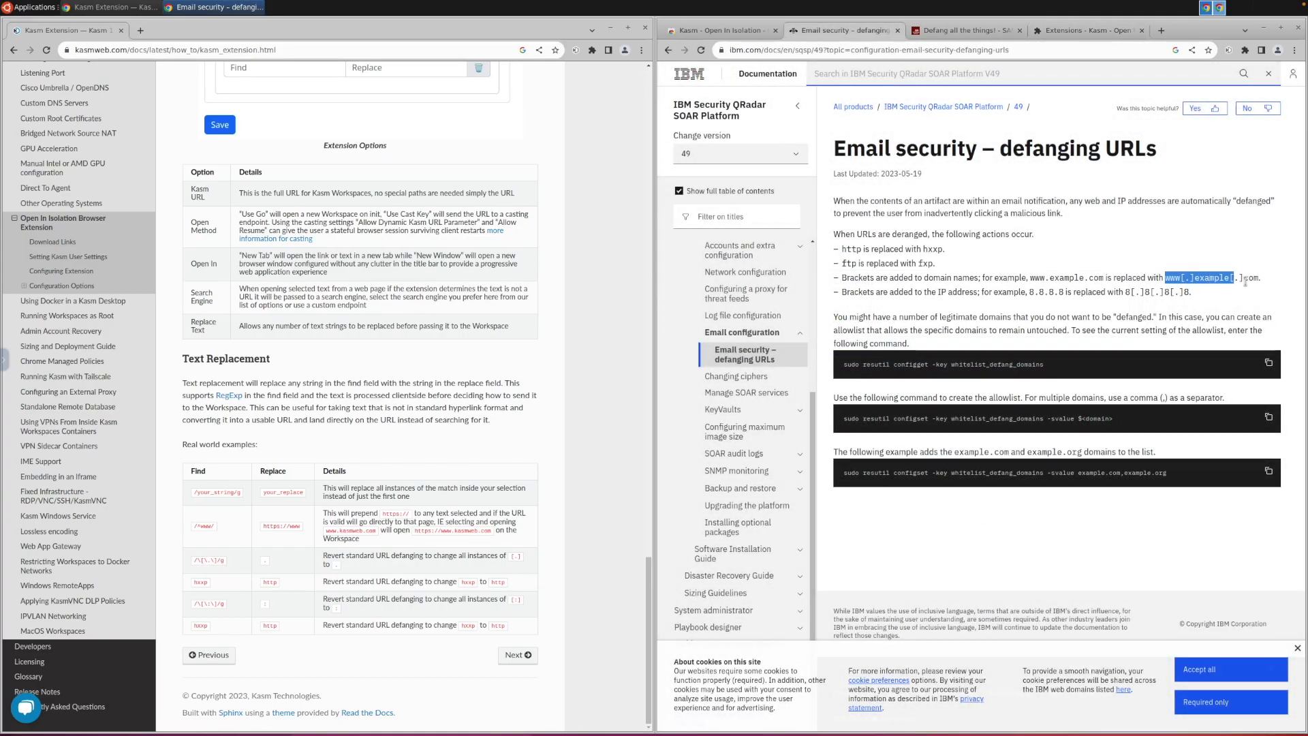
Step: Send the defanged www[.]example[.]com address to a Kasm session
left_click_drag(1189, 277, 1259, 279)
right_click(1214, 278)
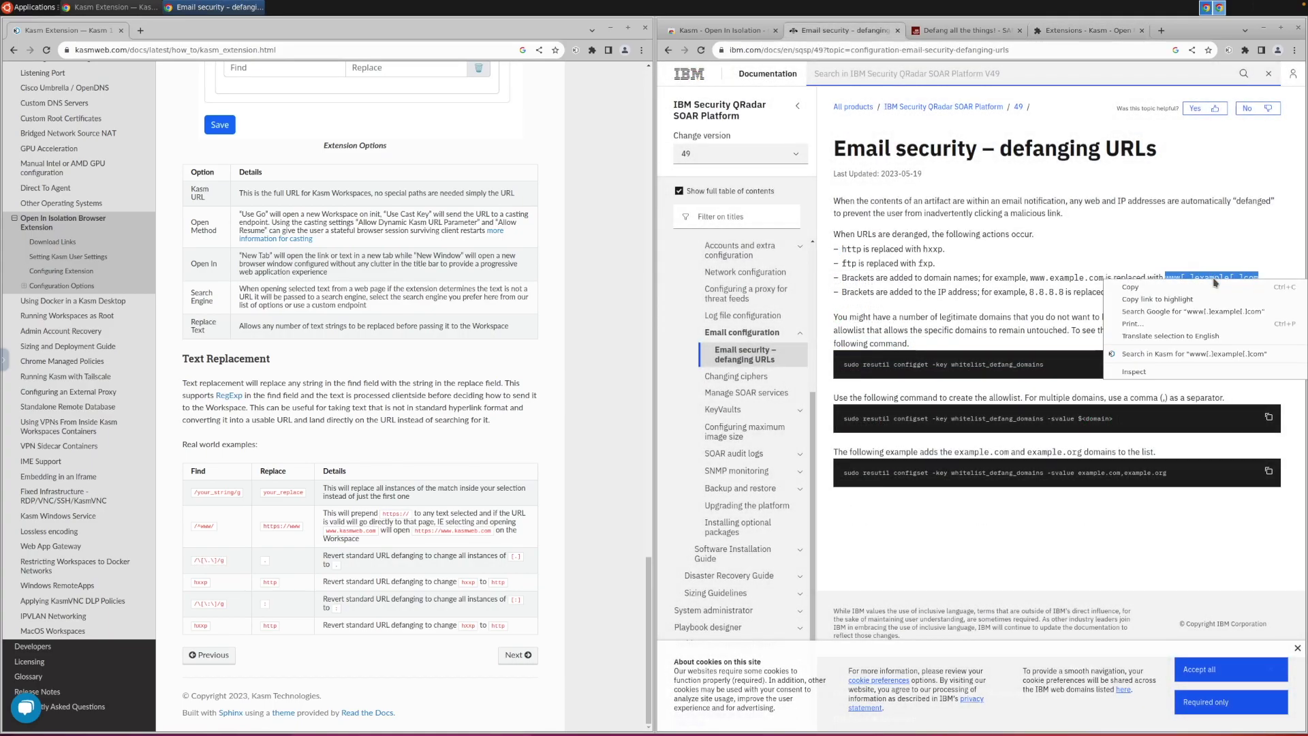
left_click(1134, 353)
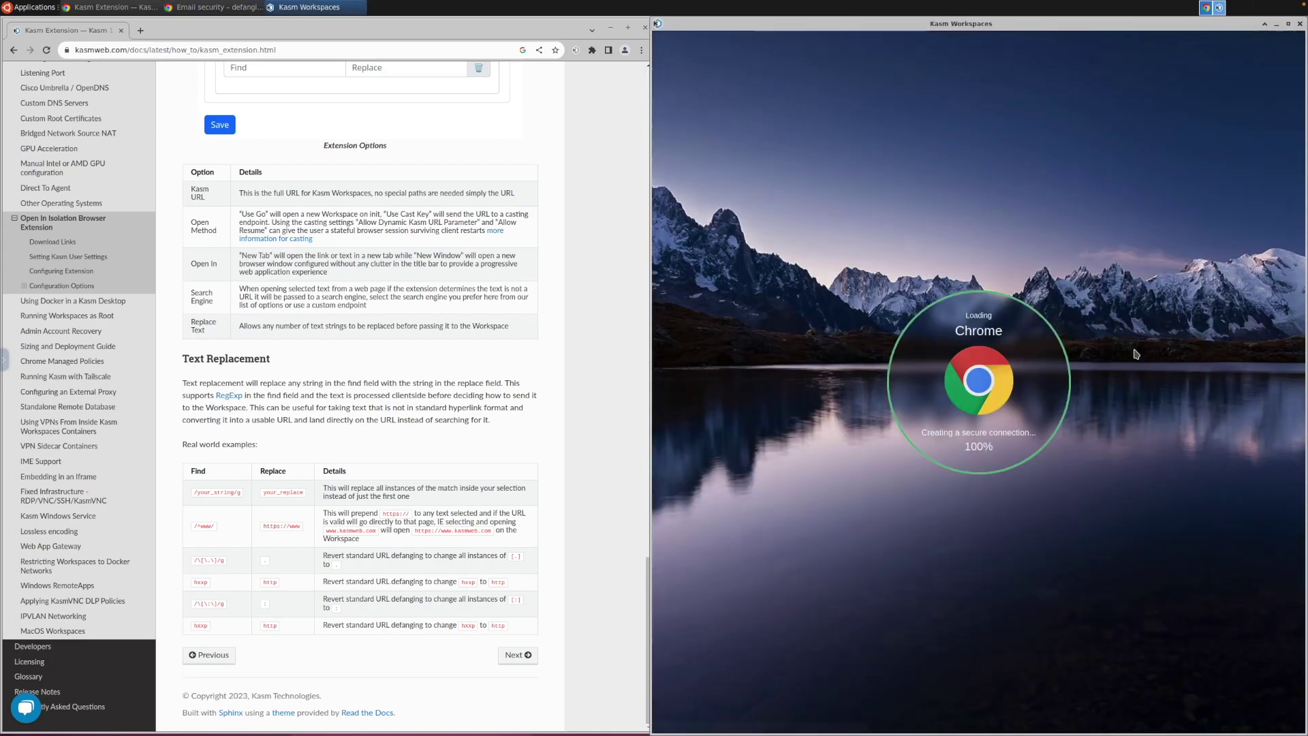